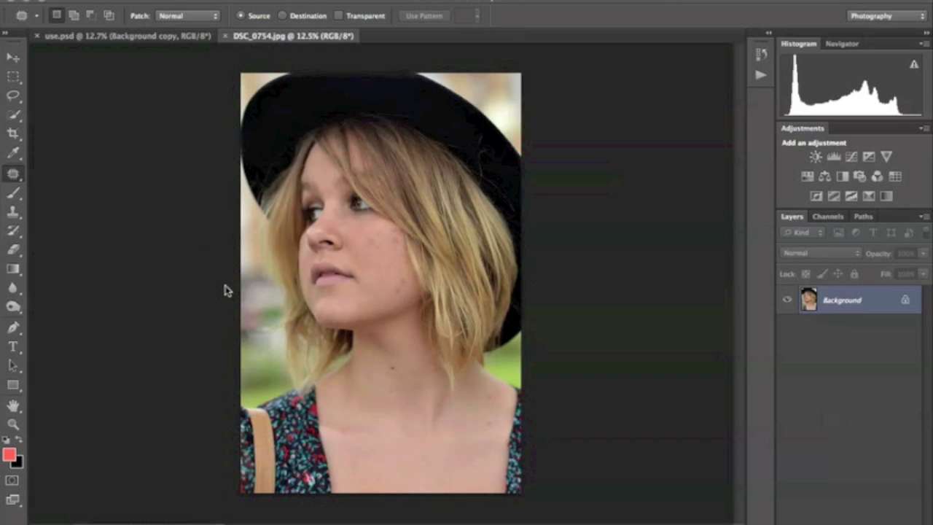
- Compare the retouched use.psd portrait with the unedited DSC_0754.jpg, finishing on the unedited photo
{"action": "left_click", "coordinate": [112, 37]}
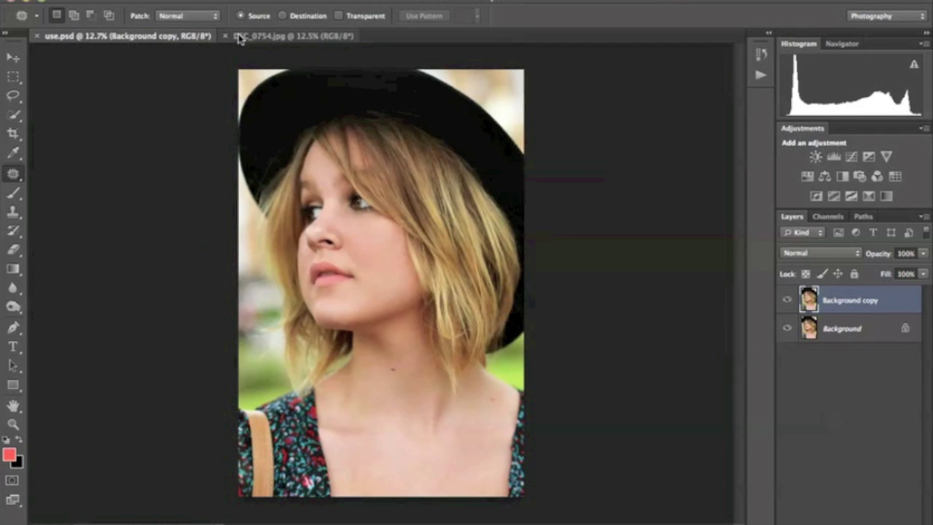
{"action": "left_click", "coordinate": [246, 37]}
{"action": "left_click", "coordinate": [162, 38]}
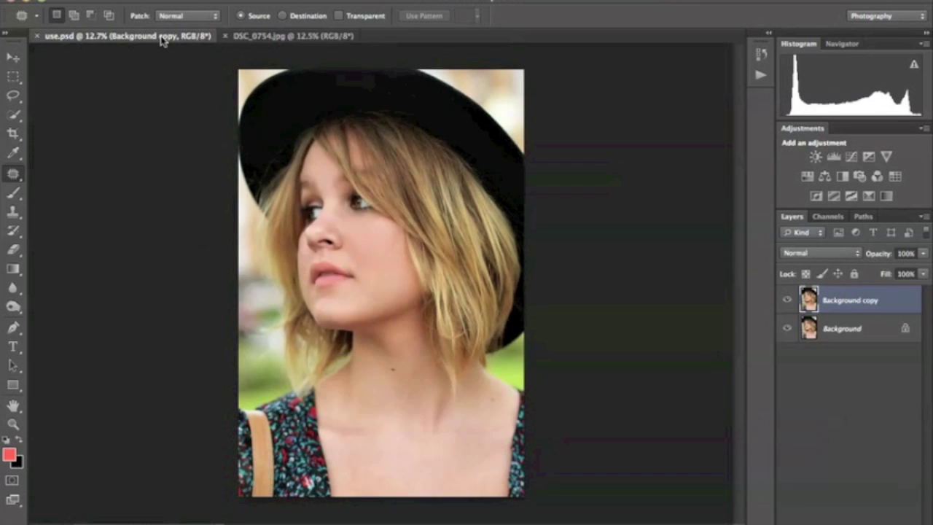
{"action": "left_click", "coordinate": [267, 38]}
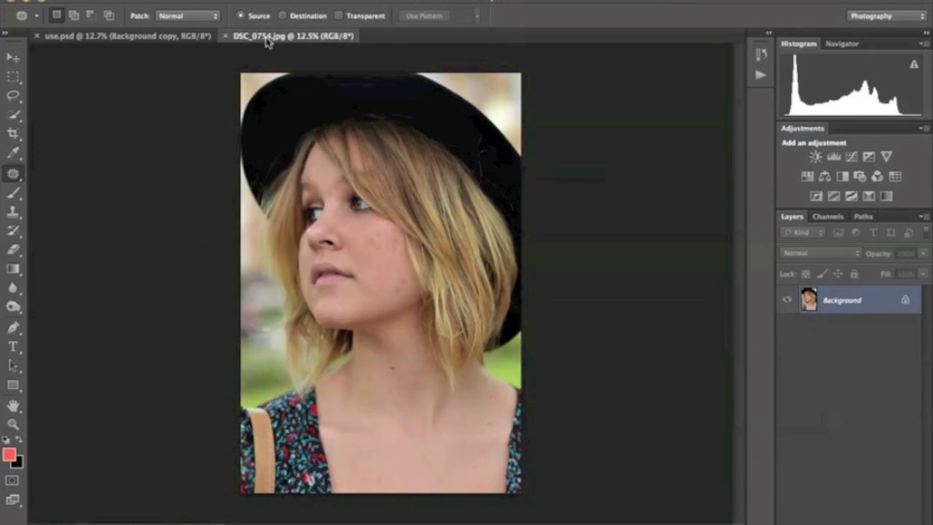
- Duplicate the Background layer of DSC_0754.jpg, keeping the suggested name Background copy
{"action": "right_click", "coordinate": [876, 299]}
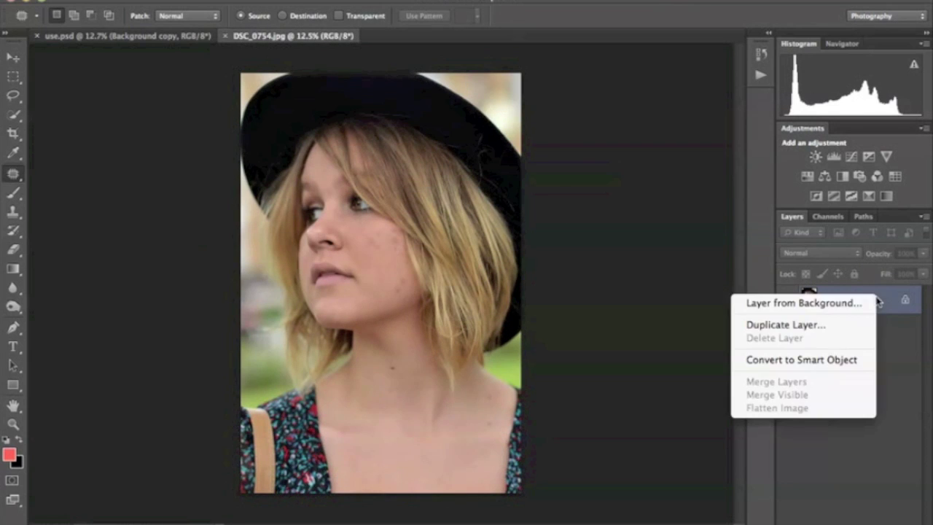
{"action": "left_click", "coordinate": [827, 323]}
{"action": "left_click", "coordinate": [628, 206]}
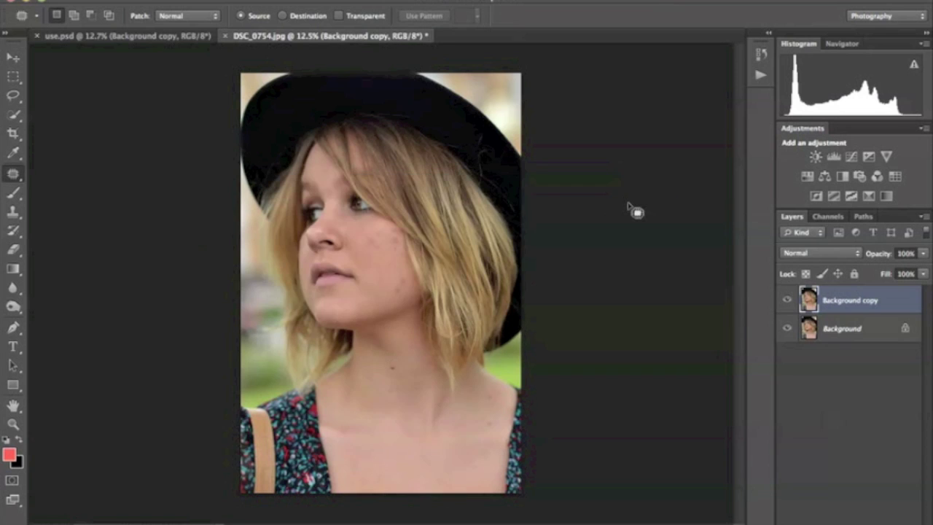
- Patch the two red blemishes on the lower cheek near the jaw with clean skin from beside them
{"action": "scroll", "coordinate": [628, 207], "scroll_direction": "up", "scroll_amount": 5}
{"action": "scroll", "coordinate": [628, 206], "scroll_direction": "up", "scroll_amount": 2}
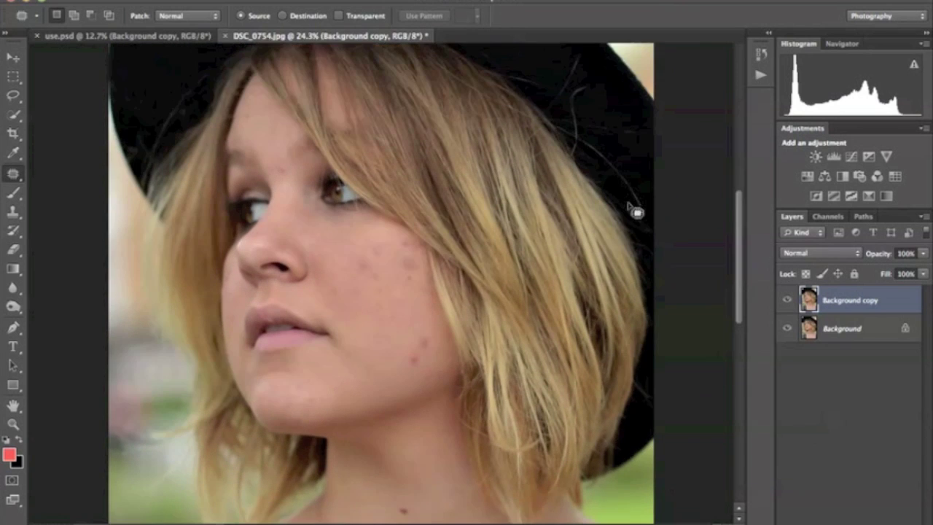
{"action": "scroll", "coordinate": [628, 205], "scroll_direction": "up", "scroll_amount": 1}
{"action": "scroll", "coordinate": [636, 212], "scroll_direction": "up", "scroll_amount": 5}
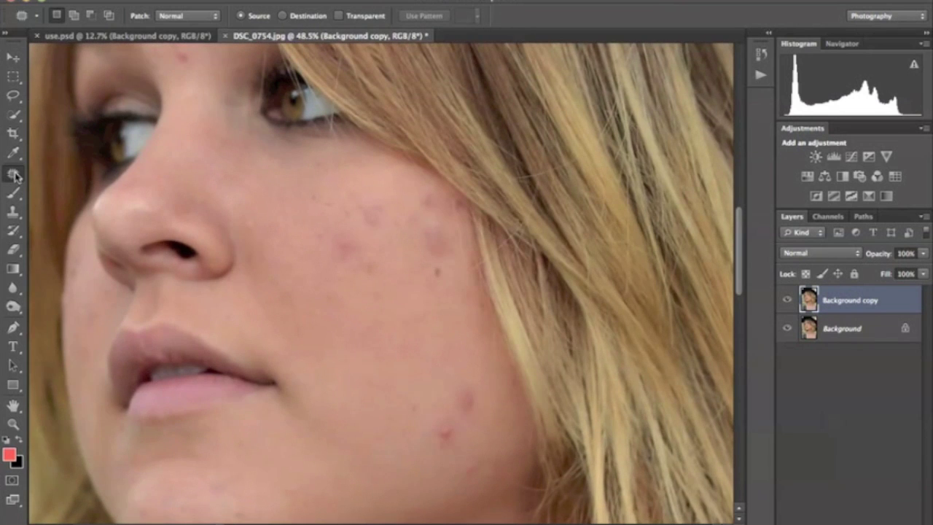
{"action": "scroll", "coordinate": [358, 240], "scroll_direction": "down", "scroll_amount": 3}
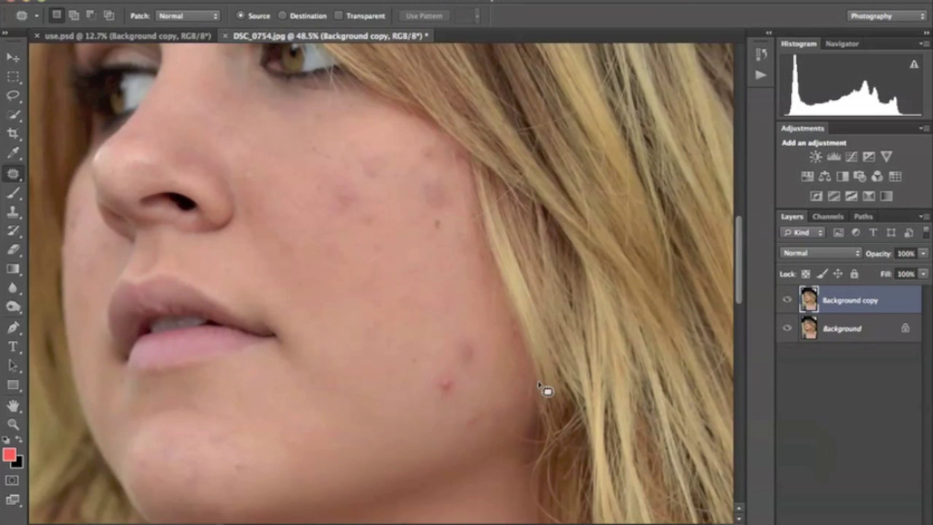
{"action": "mouse_move", "coordinate": [437, 366]}
{"action": "left_mouse_down"}
{"action": "mouse_move", "coordinate": [447, 403]}
{"action": "mouse_move", "coordinate": [474, 343]}
{"action": "mouse_move", "coordinate": [438, 364]}
{"action": "left_mouse_up"}
{"action": "mouse_move", "coordinate": [448, 368]}
{"action": "left_mouse_down"}
{"action": "mouse_move", "coordinate": [419, 318]}
{"action": "mouse_move", "coordinate": [393, 350]}
{"action": "left_mouse_up"}
- Patch the reddish spots on the mid cheek beside the nose and below the eye with nearby clear skin
{"action": "mouse_move", "coordinate": [354, 210]}
{"action": "left_mouse_down"}
{"action": "mouse_move", "coordinate": [333, 217]}
{"action": "mouse_move", "coordinate": [349, 202]}
{"action": "mouse_move", "coordinate": [375, 213]}
{"action": "left_mouse_up"}
{"action": "mouse_move", "coordinate": [370, 153]}
{"action": "left_mouse_down"}
{"action": "mouse_move", "coordinate": [349, 152]}
{"action": "mouse_move", "coordinate": [375, 162]}
{"action": "mouse_move", "coordinate": [314, 217]}
{"action": "left_mouse_up"}
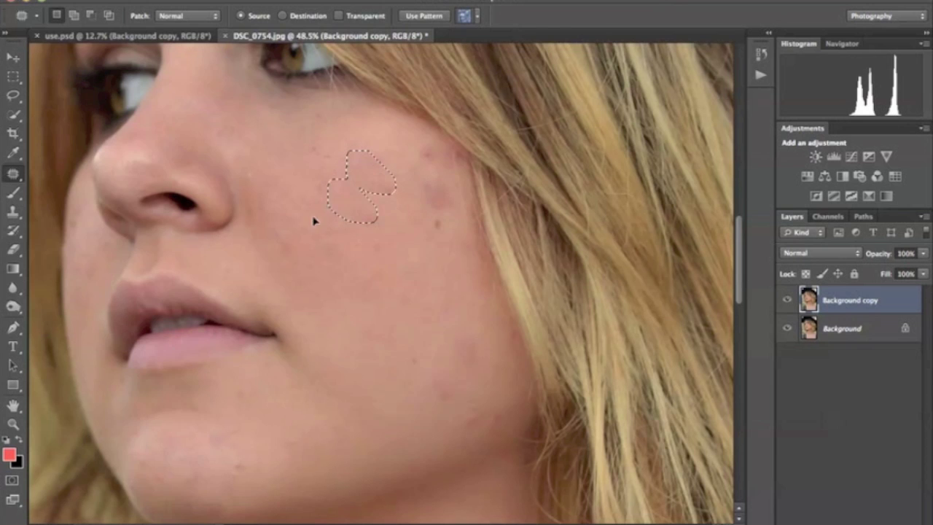
{"action": "mouse_move", "coordinate": [334, 143]}
{"action": "left_mouse_down"}
{"action": "mouse_move", "coordinate": [302, 153]}
{"action": "mouse_move", "coordinate": [372, 169]}
{"action": "mouse_move", "coordinate": [343, 187]}
{"action": "left_mouse_up"}
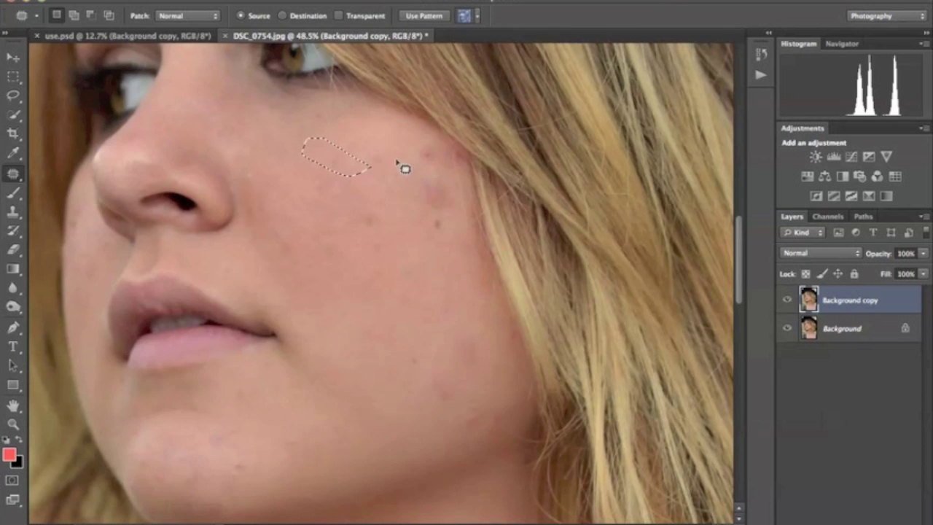
{"action": "mouse_move", "coordinate": [386, 153]}
{"action": "left_mouse_down"}
{"action": "mouse_move", "coordinate": [362, 176]}
{"action": "mouse_move", "coordinate": [383, 166]}
{"action": "mouse_move", "coordinate": [366, 230]}
{"action": "mouse_move", "coordinate": [389, 202]}
{"action": "mouse_move", "coordinate": [374, 211]}
{"action": "mouse_move", "coordinate": [376, 250]}
{"action": "left_mouse_up"}
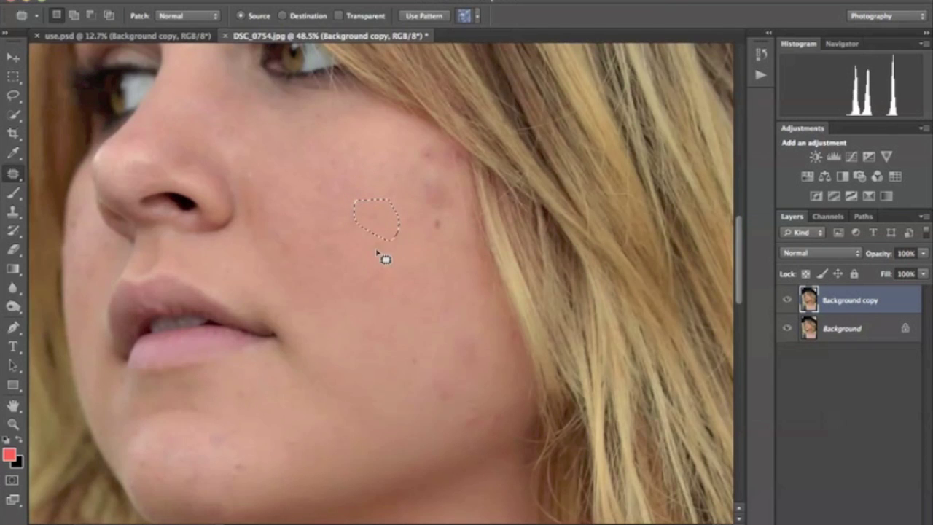
- With the Patch Tool, replace the dark blemishes on the upper cheek beside the hair with clear cheek skin
{"action": "right_click", "coordinate": [13, 173]}
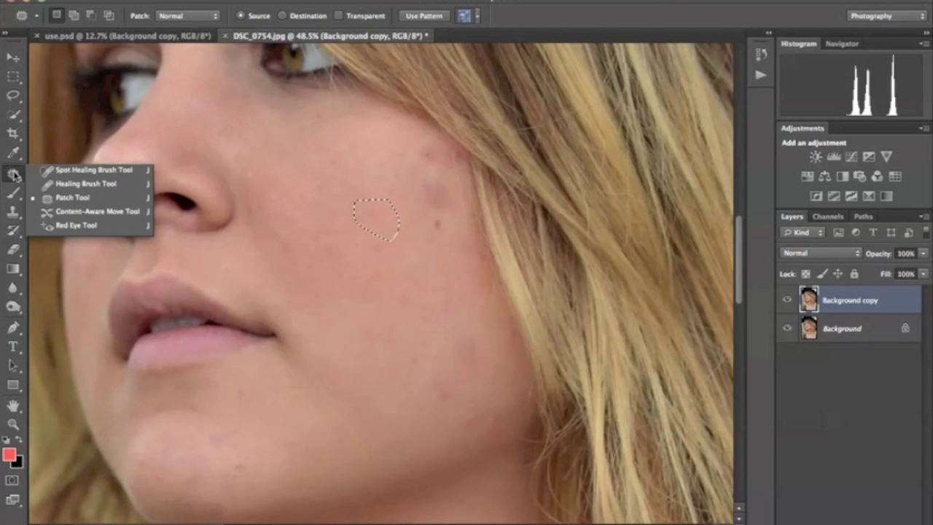
{"action": "left_click", "coordinate": [57, 197]}
{"action": "mouse_move", "coordinate": [415, 149]}
{"action": "left_mouse_down"}
{"action": "mouse_move", "coordinate": [408, 153]}
{"action": "mouse_move", "coordinate": [443, 163]}
{"action": "mouse_move", "coordinate": [375, 143]}
{"action": "left_mouse_up"}
{"action": "left_click", "coordinate": [410, 183]}
{"action": "mouse_move", "coordinate": [410, 183]}
{"action": "left_mouse_down"}
{"action": "mouse_move", "coordinate": [445, 212]}
{"action": "mouse_move", "coordinate": [446, 181]}
{"action": "mouse_move", "coordinate": [430, 166]}
{"action": "mouse_move", "coordinate": [368, 174]}
{"action": "left_mouse_up"}
{"action": "mouse_move", "coordinate": [427, 223]}
{"action": "left_mouse_down"}
{"action": "mouse_move", "coordinate": [443, 235]}
{"action": "mouse_move", "coordinate": [442, 222]}
{"action": "left_mouse_up"}
{"action": "left_click_drag", "start_coordinate": [392, 262], "coordinate": [392, 262]}
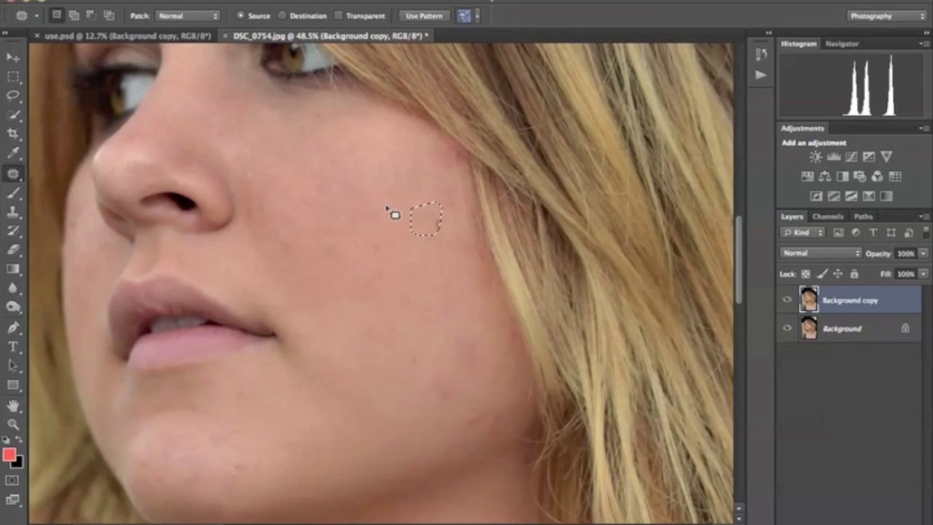
- Patch the remaining discoloured areas on the mid cheek and the lower cheek by the jaw
{"action": "left_click", "coordinate": [386, 211]}
{"action": "mouse_move", "coordinate": [364, 210]}
{"action": "left_mouse_down"}
{"action": "mouse_move", "coordinate": [373, 205]}
{"action": "mouse_move", "coordinate": [362, 207]}
{"action": "left_mouse_up"}
{"action": "left_click_drag", "start_coordinate": [372, 201], "coordinate": [381, 299]}
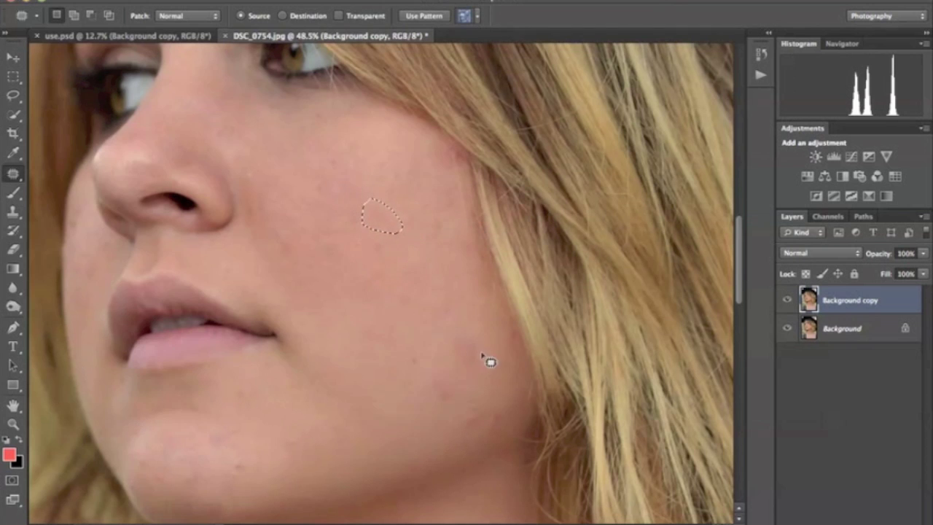
{"action": "mouse_move", "coordinate": [463, 334]}
{"action": "left_mouse_down"}
{"action": "mouse_move", "coordinate": [485, 369]}
{"action": "mouse_move", "coordinate": [410, 343]}
{"action": "left_mouse_up"}
{"action": "left_click_drag", "start_coordinate": [430, 355], "coordinate": [327, 243]}
{"action": "left_click", "coordinate": [346, 233]}
- Patch the small blemishes on the chin and forehead using clean surrounding skin
{"action": "scroll", "coordinate": [346, 234], "scroll_direction": "down", "scroll_amount": 3}
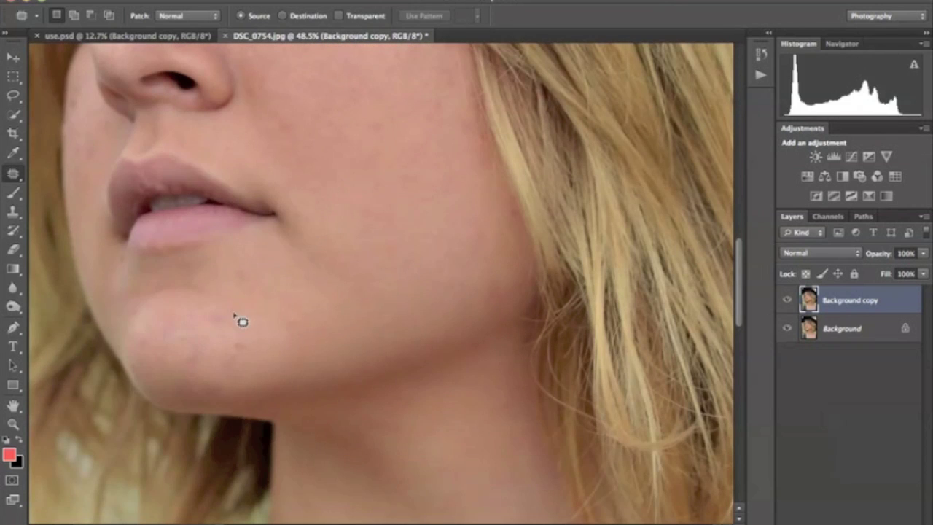
{"action": "mouse_move", "coordinate": [234, 314]}
{"action": "left_mouse_down"}
{"action": "mouse_move", "coordinate": [223, 306]}
{"action": "mouse_move", "coordinate": [144, 333]}
{"action": "left_mouse_up"}
{"action": "scroll", "coordinate": [144, 334], "scroll_direction": "up", "scroll_amount": 4}
{"action": "mouse_move", "coordinate": [259, 205]}
{"action": "left_mouse_down"}
{"action": "mouse_move", "coordinate": [251, 226]}
{"action": "mouse_move", "coordinate": [259, 206]}
{"action": "left_mouse_up"}
{"action": "scroll", "coordinate": [287, 227], "scroll_direction": "up", "scroll_amount": 4}
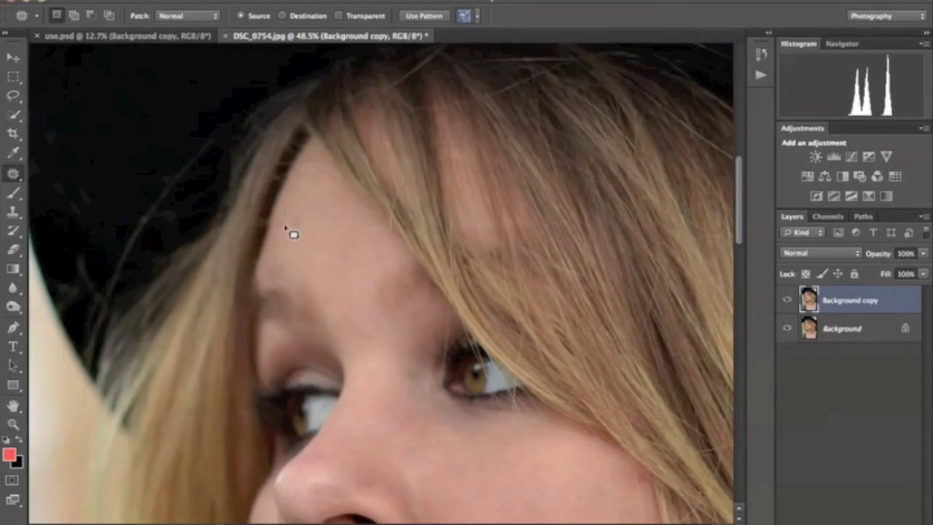
{"action": "scroll", "coordinate": [329, 206], "scroll_direction": "down", "scroll_amount": 2}
{"action": "scroll", "coordinate": [329, 206], "scroll_direction": "up", "scroll_amount": 5}
{"action": "scroll", "coordinate": [250, 167], "scroll_direction": "down", "scroll_amount": 2}
{"action": "left_click_drag", "start_coordinate": [400, 253], "coordinate": [379, 224]}
- Patch the fine spots left across the cheek, from beside the hairline to below the eye
{"action": "scroll", "coordinate": [351, 181], "scroll_direction": "right", "scroll_amount": 5}
{"action": "scroll", "coordinate": [351, 180], "scroll_direction": "down", "scroll_amount": 2}
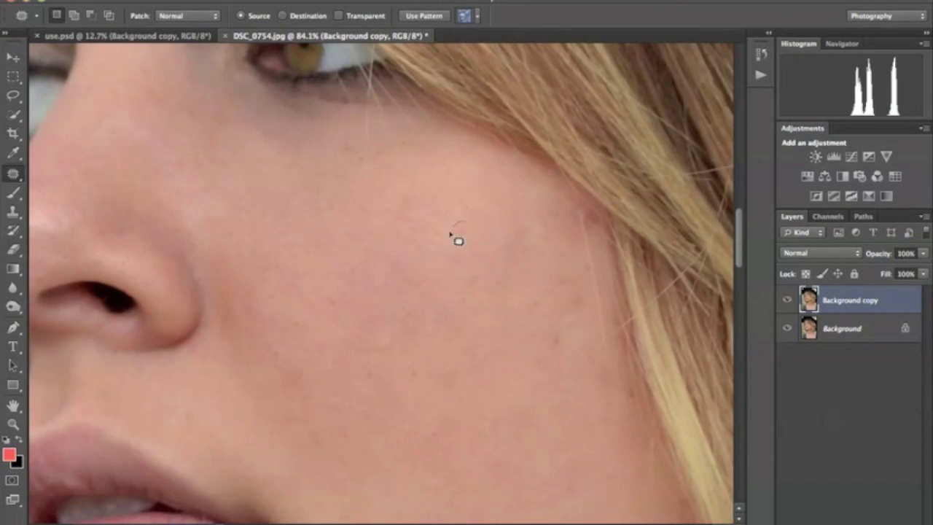
{"action": "left_click", "coordinate": [610, 354]}
{"action": "left_click_drag", "start_coordinate": [573, 342], "coordinate": [553, 307]}
{"action": "left_click_drag", "start_coordinate": [552, 329], "coordinate": [481, 260]}
{"action": "left_click_drag", "start_coordinate": [392, 151], "coordinate": [361, 169]}
{"action": "scroll", "coordinate": [361, 169], "scroll_direction": "down", "scroll_amount": 3}
{"action": "mouse_move", "coordinate": [421, 191]}
{"action": "left_mouse_down"}
{"action": "mouse_move", "coordinate": [398, 182]}
{"action": "mouse_move", "coordinate": [281, 227]}
{"action": "left_mouse_up"}
{"action": "left_click", "coordinate": [343, 145]}
- Patch the remaining small marks around the chin and below the lips
{"action": "scroll", "coordinate": [344, 144], "scroll_direction": "down", "scroll_amount": 7}
{"action": "scroll", "coordinate": [200, 349], "scroll_direction": "left", "scroll_amount": 5}
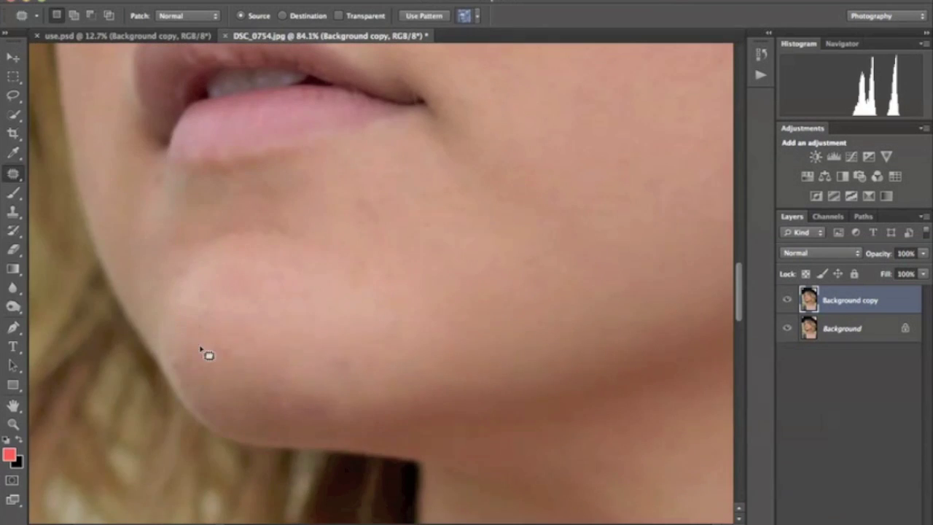
{"action": "scroll", "coordinate": [201, 349], "scroll_direction": "up", "scroll_amount": 5}
{"action": "mouse_move", "coordinate": [249, 192]}
{"action": "left_mouse_down"}
{"action": "mouse_move", "coordinate": [228, 230]}
{"action": "mouse_move", "coordinate": [249, 193]}
{"action": "left_mouse_up"}
- Patch the red spots and the skin crease on the neck, leaving the dark mole in place
{"action": "scroll", "coordinate": [356, 283], "scroll_direction": "down", "scroll_amount": 10}
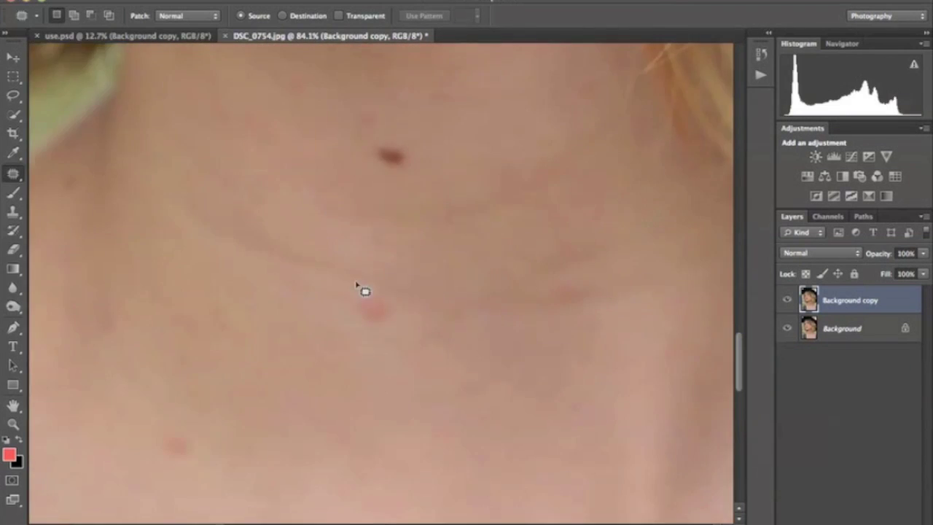
{"action": "scroll", "coordinate": [357, 283], "scroll_direction": "left", "scroll_amount": 5}
{"action": "left_click_drag", "start_coordinate": [500, 374], "coordinate": [568, 381]}
{"action": "scroll", "coordinate": [502, 264], "scroll_direction": "down", "scroll_amount": 5}
{"action": "left_click_drag", "start_coordinate": [321, 225], "coordinate": [502, 264]}
{"action": "left_click", "coordinate": [384, 230]}
{"action": "mouse_move", "coordinate": [383, 229]}
{"action": "left_mouse_down"}
{"action": "mouse_move", "coordinate": [390, 289]}
{"action": "mouse_move", "coordinate": [386, 235]}
{"action": "left_mouse_up"}
{"action": "left_click_drag", "start_coordinate": [437, 223], "coordinate": [435, 299]}
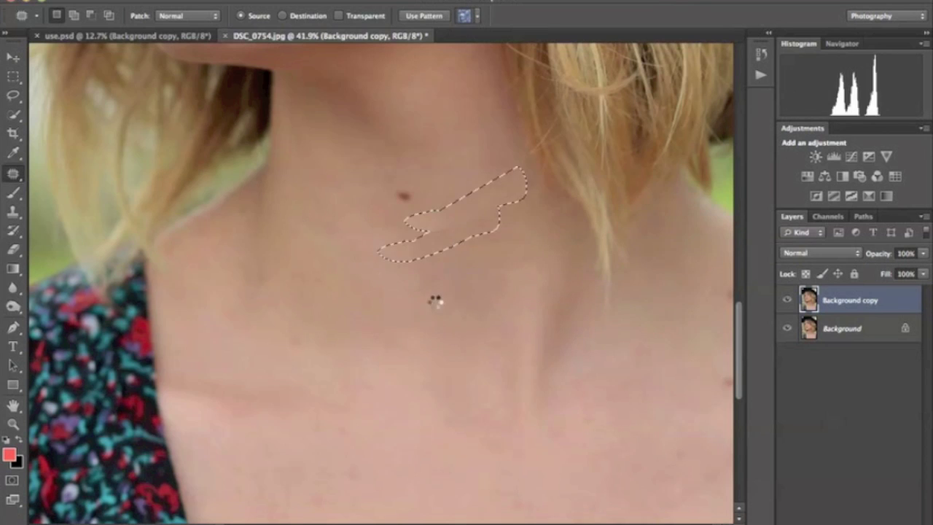
{"action": "left_click", "coordinate": [435, 300]}
- Patch the blemishes on the shoulder and upper chest, and clear the selection
{"action": "scroll", "coordinate": [483, 271], "scroll_direction": "down", "scroll_amount": 5}
{"action": "left_click_drag", "start_coordinate": [626, 273], "coordinate": [458, 386]}
{"action": "left_click_drag", "start_coordinate": [542, 336], "coordinate": [371, 335]}
{"action": "left_click", "coordinate": [371, 335]}
{"action": "scroll", "coordinate": [393, 261], "scroll_direction": "up", "scroll_amount": 10}
{"action": "key", "text": "ctrl+0"}
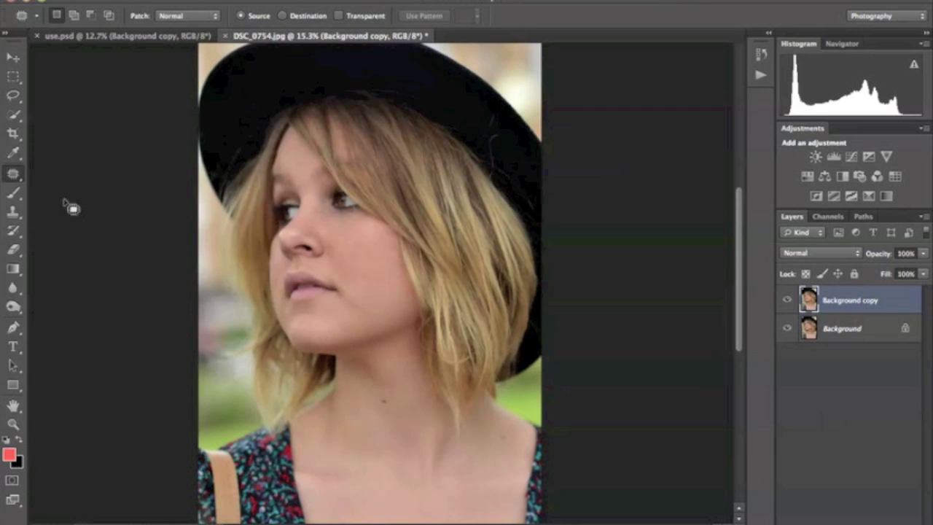
- Choose the Mixer Brush Tool and set its brush size to 479 px with 0% hardness
{"action": "left_click", "coordinate": [13, 196]}
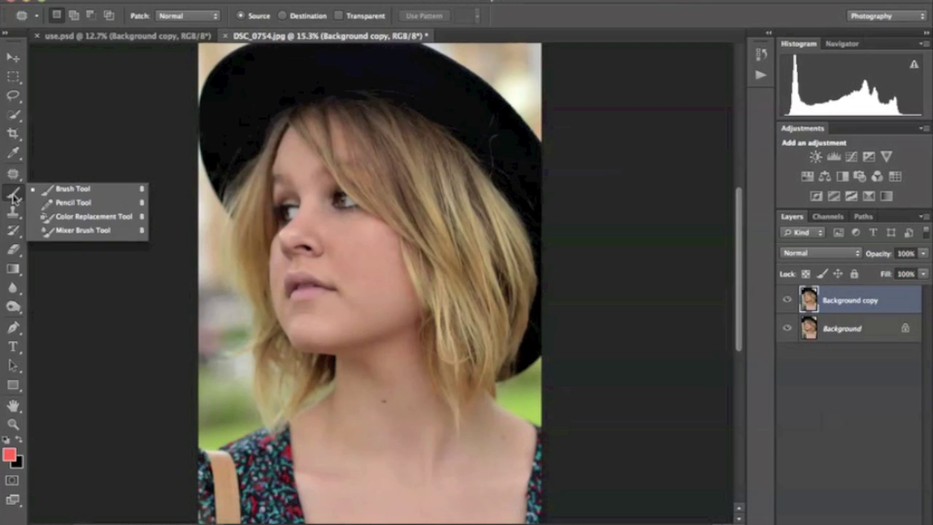
{"action": "left_click", "coordinate": [61, 230]}
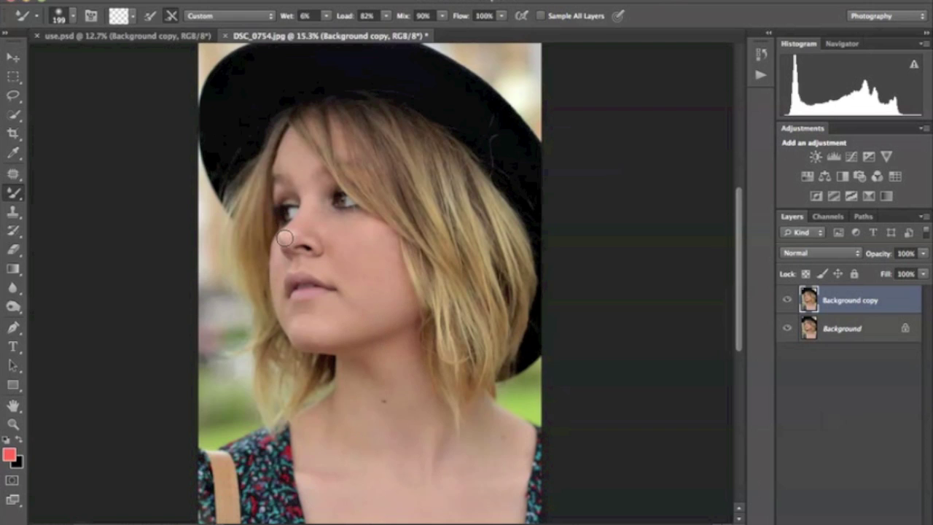
{"action": "left_click", "coordinate": [62, 13]}
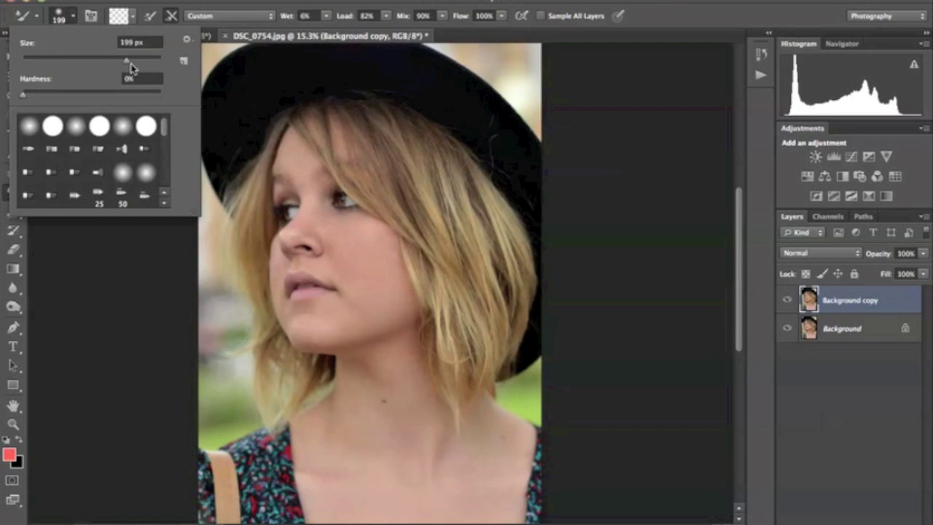
{"action": "left_click_drag", "start_coordinate": [131, 67], "coordinate": [143, 61]}
{"action": "scroll", "coordinate": [418, 288], "scroll_direction": "up", "scroll_amount": 3}
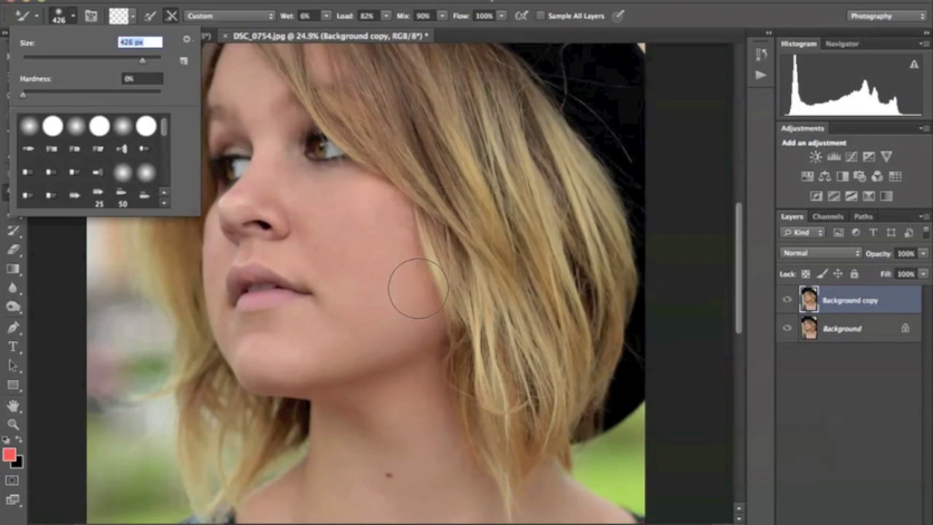
{"action": "scroll", "coordinate": [419, 288], "scroll_direction": "down", "scroll_amount": 1}
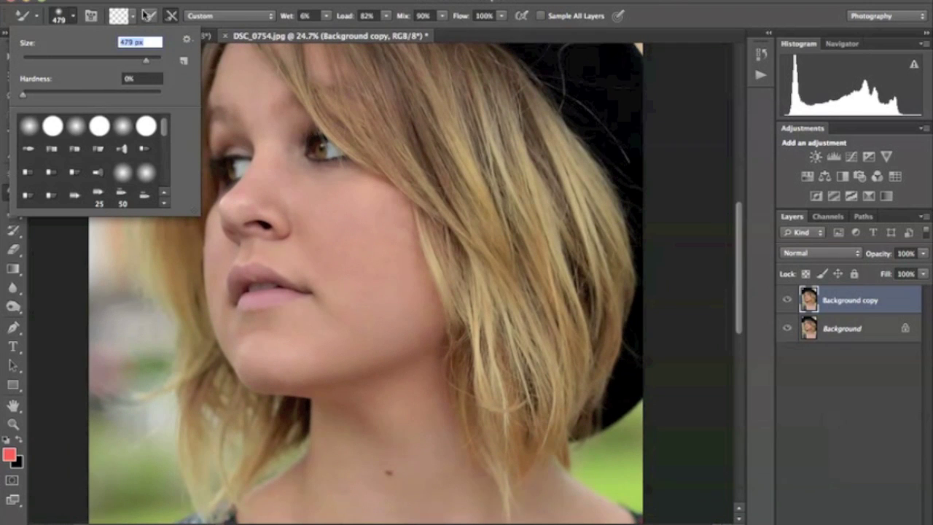
{"action": "left_click", "coordinate": [141, 4]}
- Set the Mixer Brush to 5% Wet with Load kept at 82%
{"action": "left_click", "coordinate": [326, 18]}
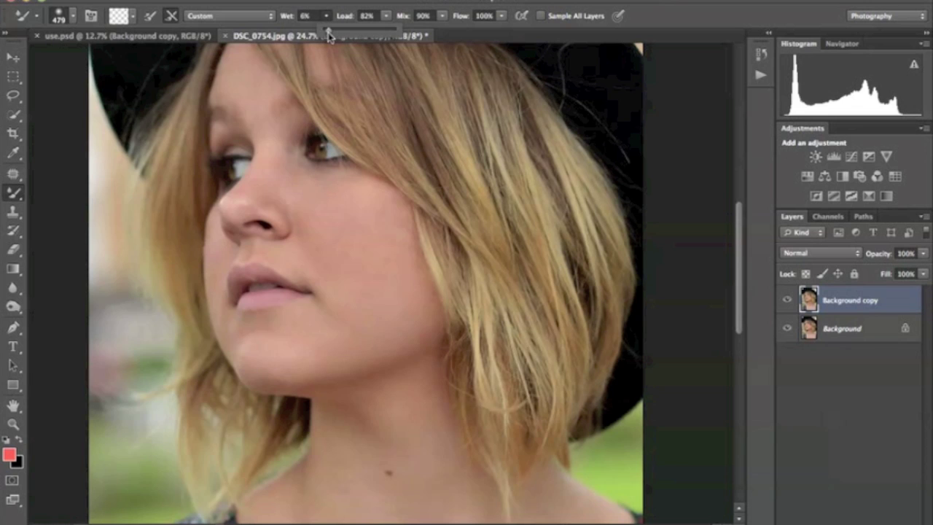
{"action": "left_click", "coordinate": [328, 3]}
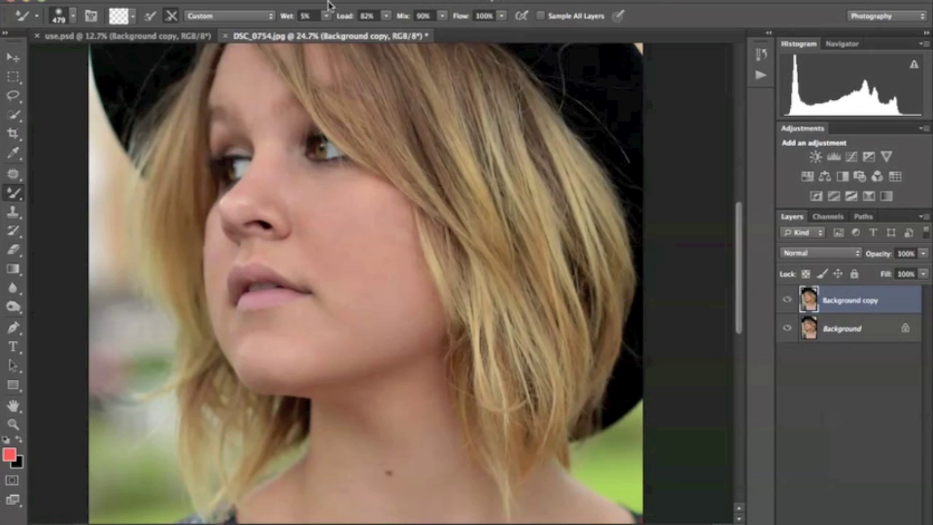
{"action": "left_click", "coordinate": [386, 15]}
{"action": "left_click", "coordinate": [386, 9]}
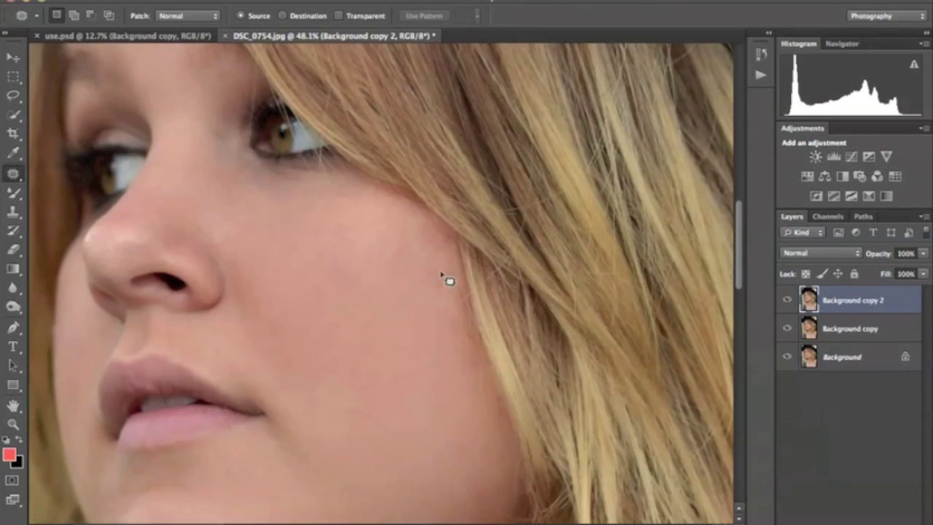
- Patch the skin beside the corner of the mouth on Background copy 2, and deselect the area
{"action": "left_click", "coordinate": [441, 277]}
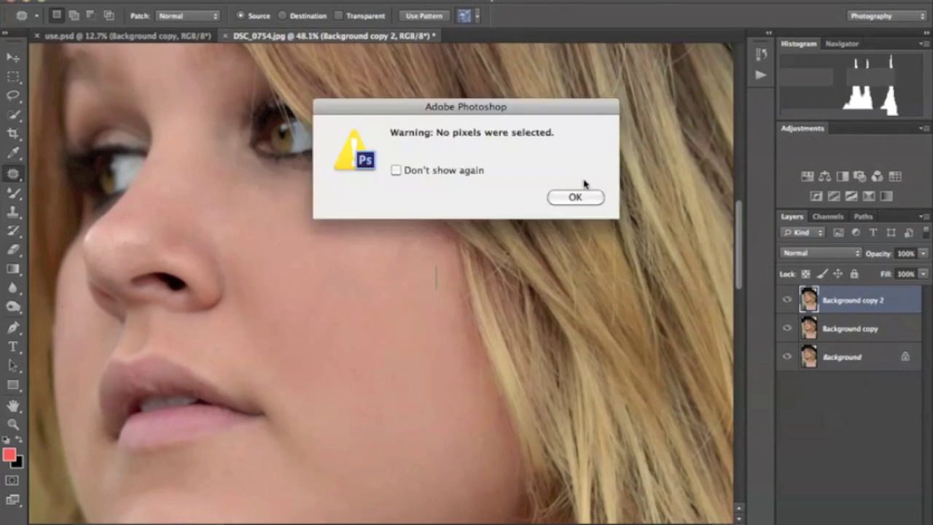
{"action": "left_click", "coordinate": [575, 198]}
{"action": "scroll", "coordinate": [368, 246], "scroll_direction": "down", "scroll_amount": 2}
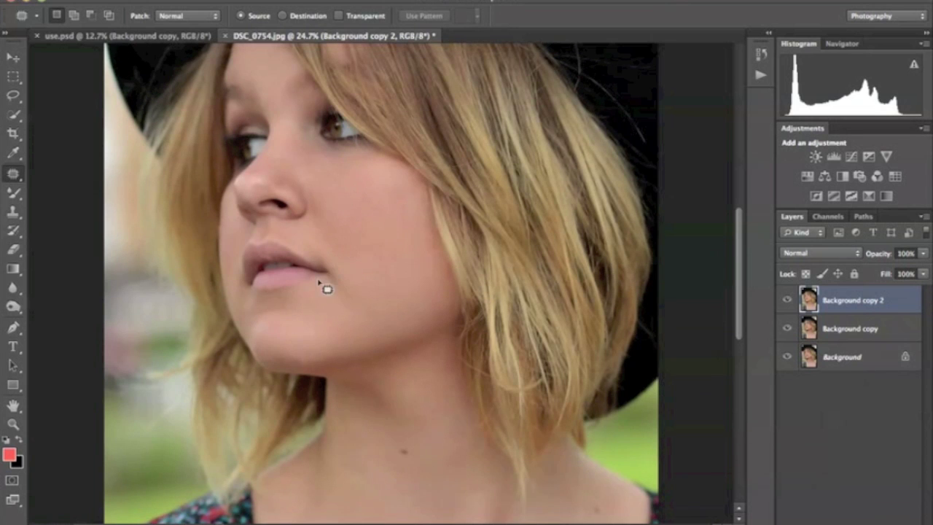
{"action": "scroll", "coordinate": [313, 298], "scroll_direction": "up", "scroll_amount": 2}
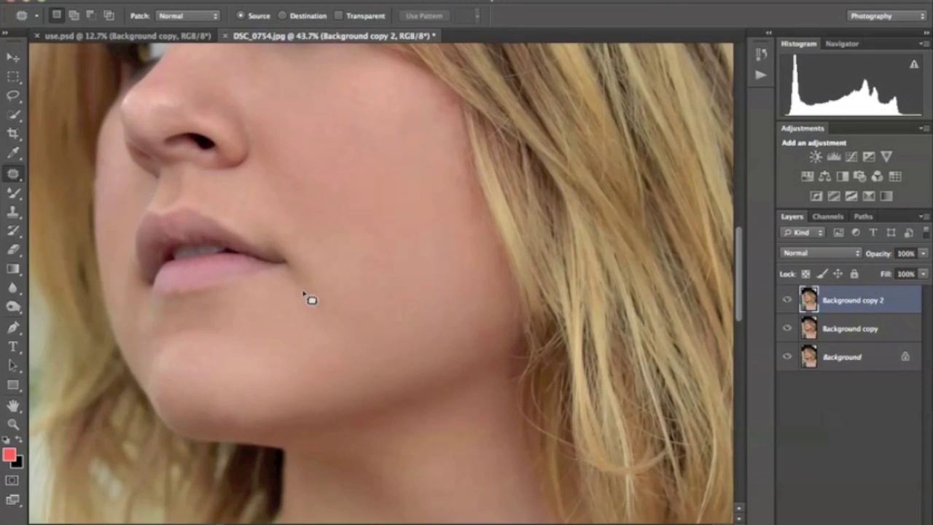
{"action": "scroll", "coordinate": [308, 296], "scroll_direction": "down", "scroll_amount": 4}
{"action": "mouse_move", "coordinate": [328, 286]}
{"action": "left_mouse_down"}
{"action": "mouse_move", "coordinate": [364, 283]}
{"action": "mouse_move", "coordinate": [345, 271]}
{"action": "mouse_move", "coordinate": [329, 279]}
{"action": "mouse_move", "coordinate": [382, 272]}
{"action": "left_mouse_up"}
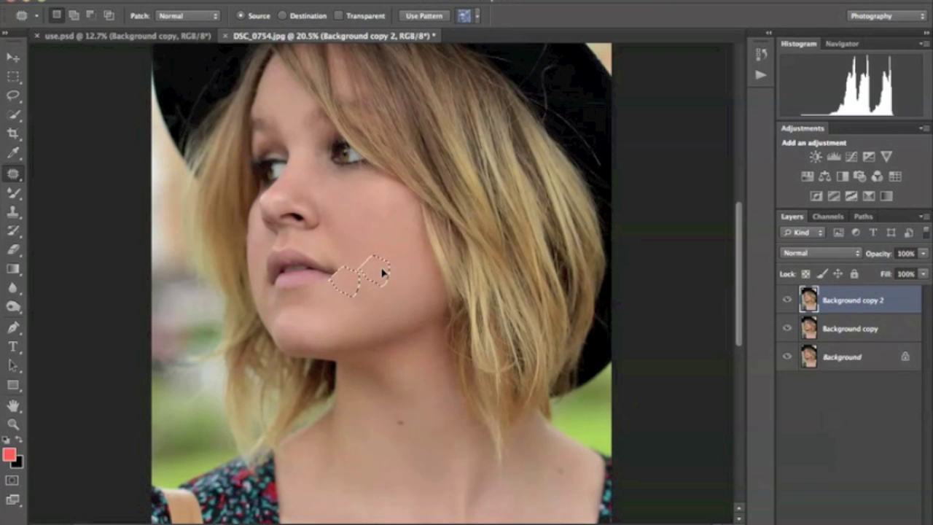
{"action": "key", "text": "ctrl+d"}
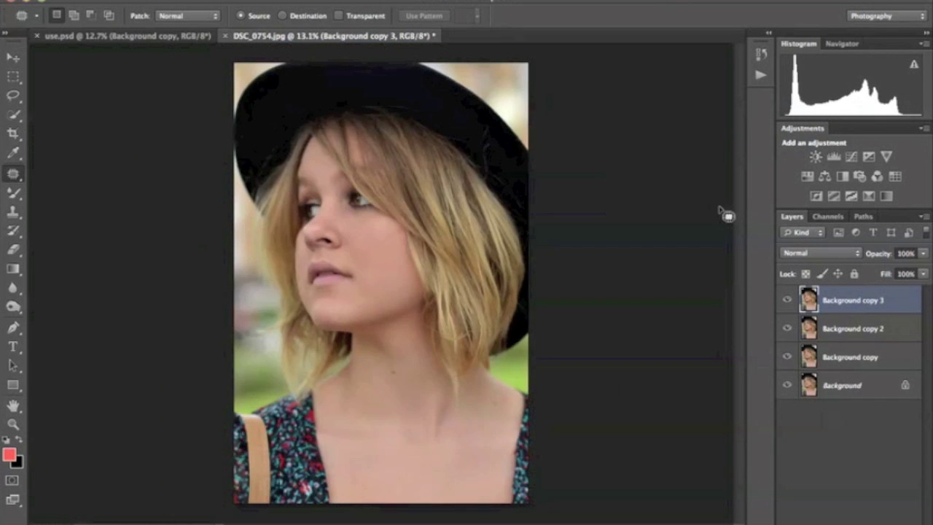
- Add a Brightness/Contrast adjustment layer that raises brightness and contrast, and reduce its layer opacity to 57%
{"action": "left_click", "coordinate": [814, 156]}
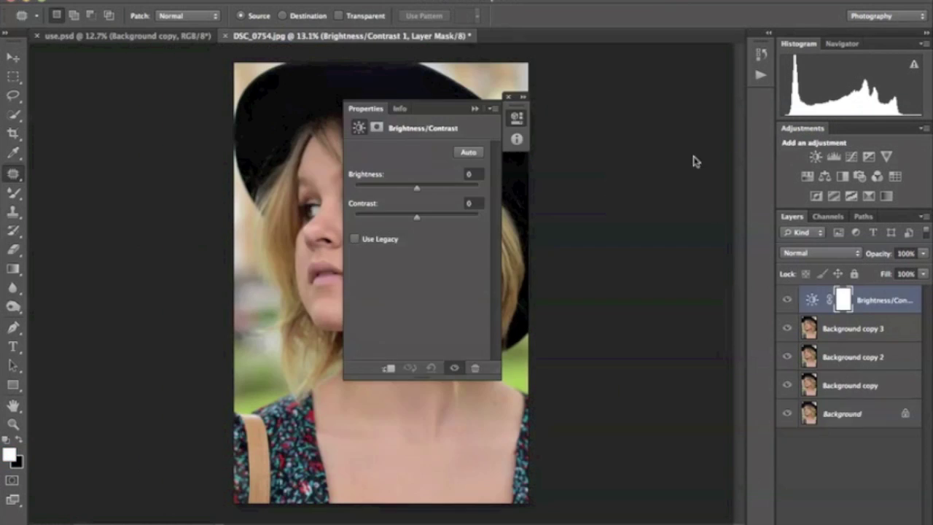
{"action": "left_click_drag", "start_coordinate": [452, 109], "coordinate": [629, 109]}
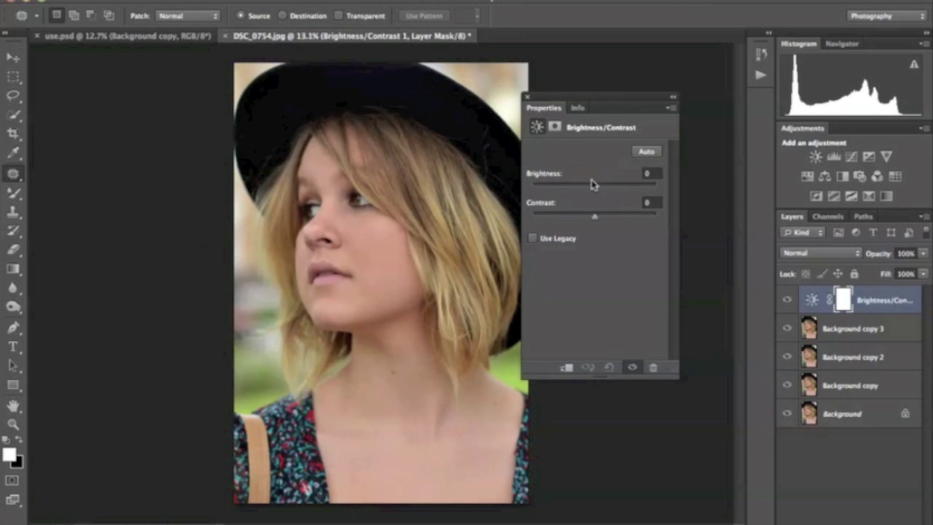
{"action": "left_click_drag", "start_coordinate": [596, 186], "coordinate": [605, 219]}
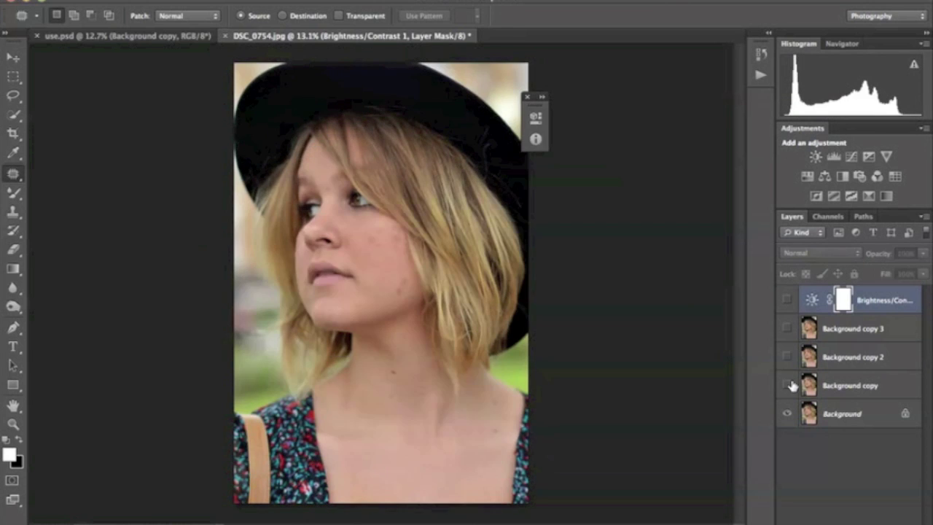
{"action": "left_click_drag", "start_coordinate": [789, 385], "coordinate": [791, 301]}
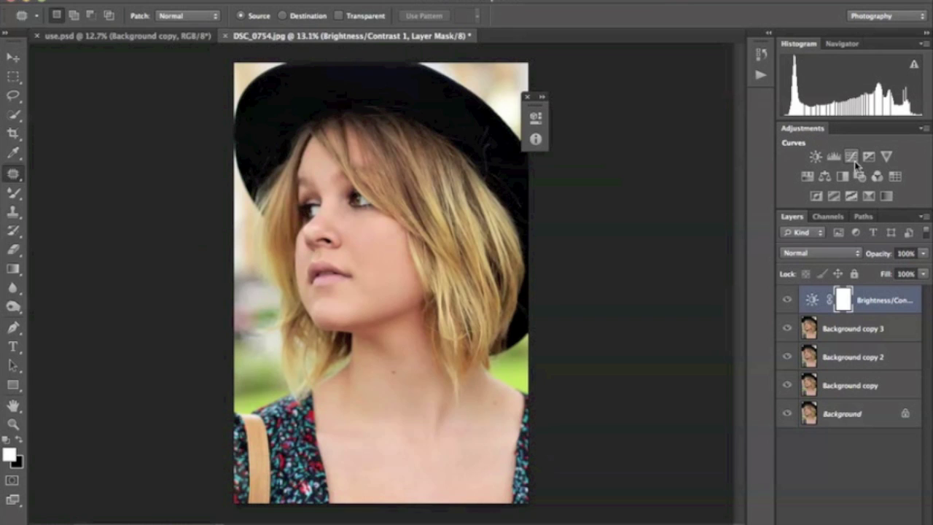
{"action": "left_click", "coordinate": [922, 255]}
{"action": "left_click_drag", "start_coordinate": [918, 269], "coordinate": [895, 269]}
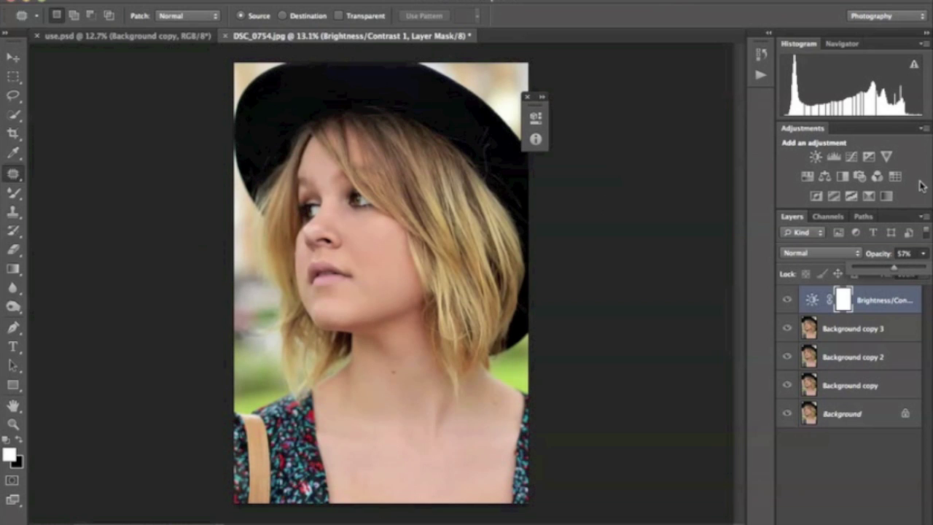
- Add a Curves adjustment layer and shape the RGB curve with several points, including input 176 to output 182
{"action": "left_click", "coordinate": [851, 156]}
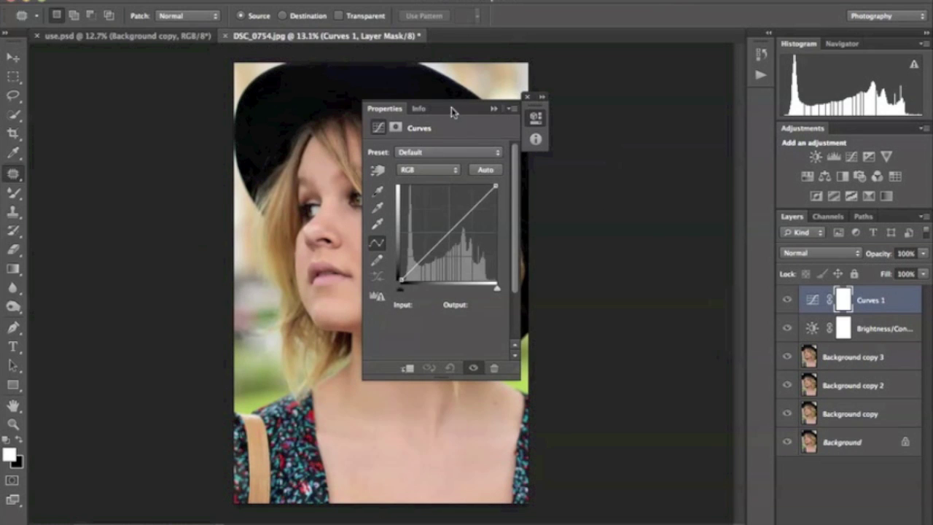
{"action": "left_click_drag", "start_coordinate": [451, 107], "coordinate": [683, 88]}
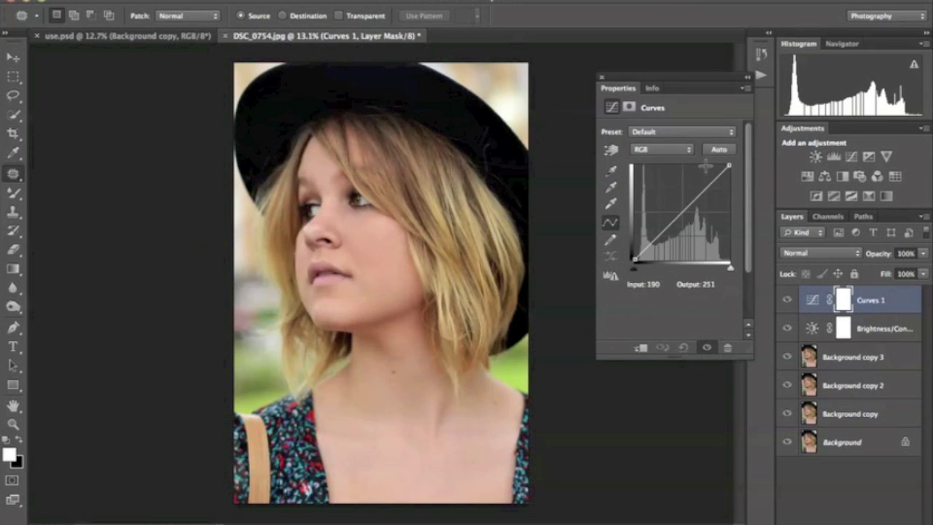
{"action": "left_click", "coordinate": [698, 193]}
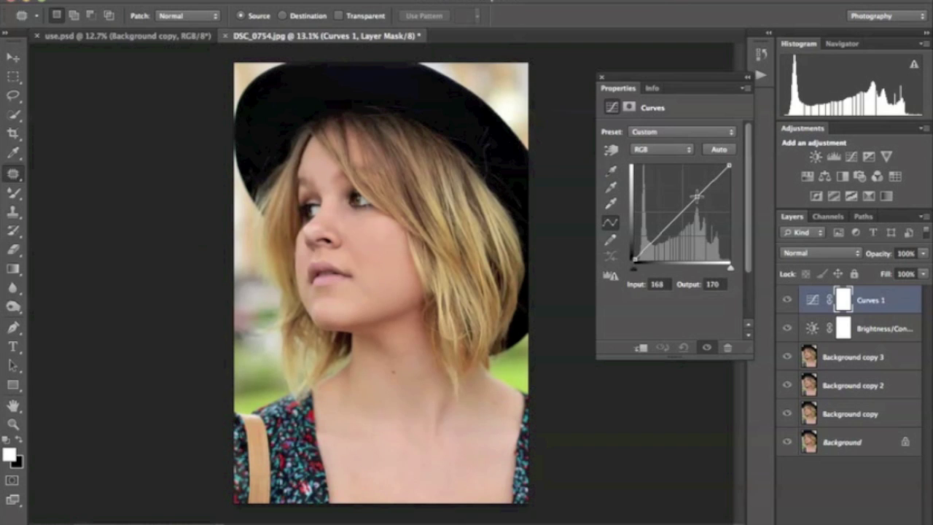
{"action": "left_click_drag", "start_coordinate": [698, 195], "coordinate": [699, 190]}
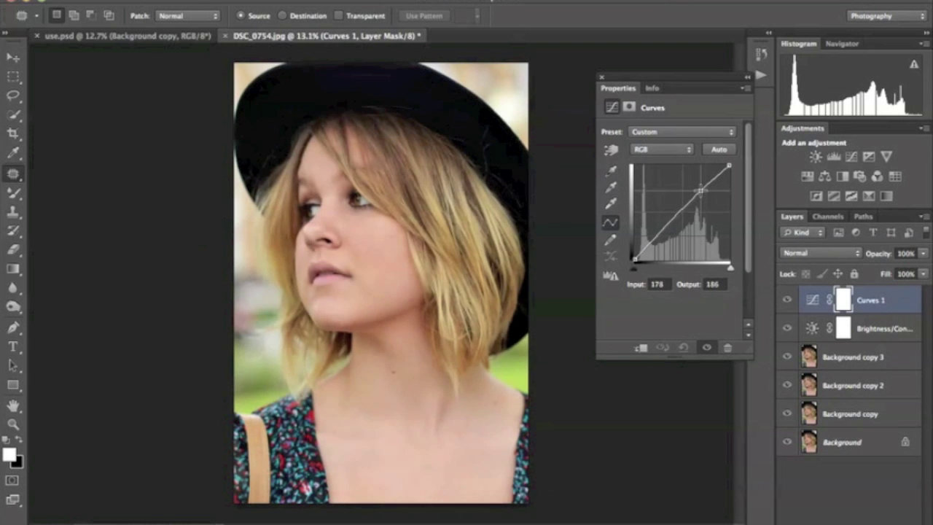
{"action": "left_click_drag", "start_coordinate": [669, 224], "coordinate": [671, 226]}
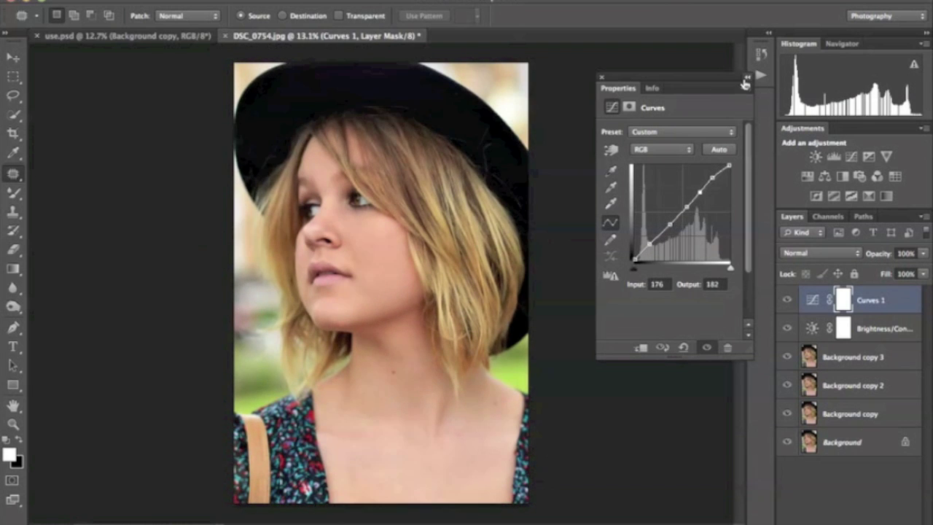
{"action": "left_click", "coordinate": [745, 78]}
- Compare the portrait with and without the Curves 1 adjustment
{"action": "left_click", "coordinate": [787, 302]}
{"action": "left_click", "coordinate": [788, 302]}
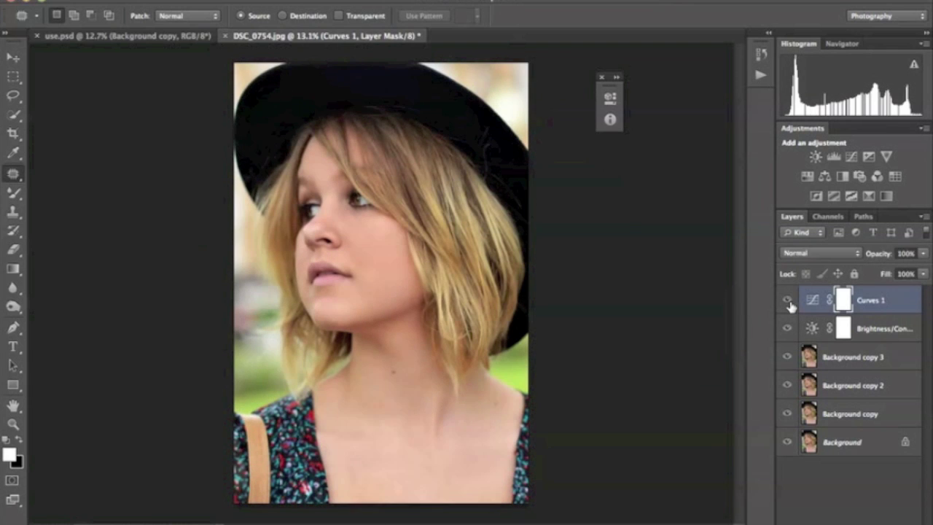
{"action": "left_click", "coordinate": [788, 302]}
{"action": "left_click", "coordinate": [788, 302]}
{"action": "left_click", "coordinate": [788, 301]}
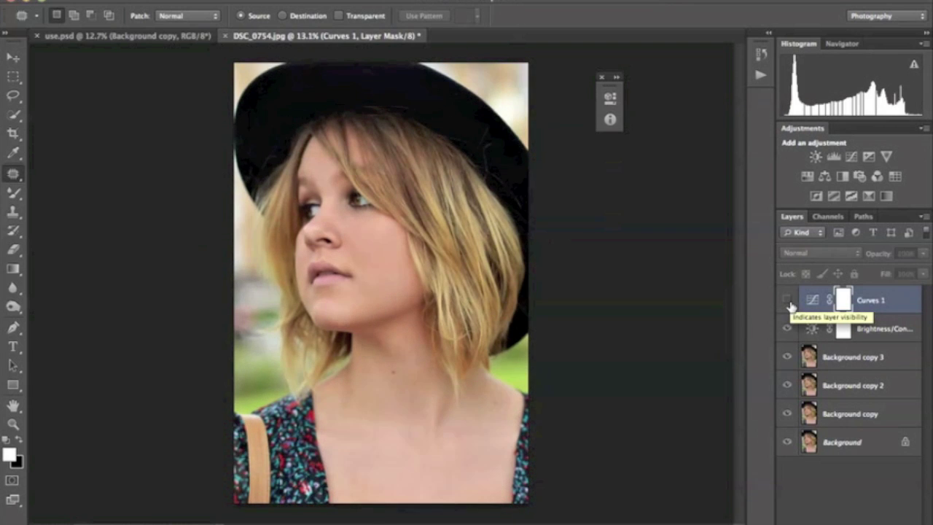
{"action": "left_click", "coordinate": [788, 302]}
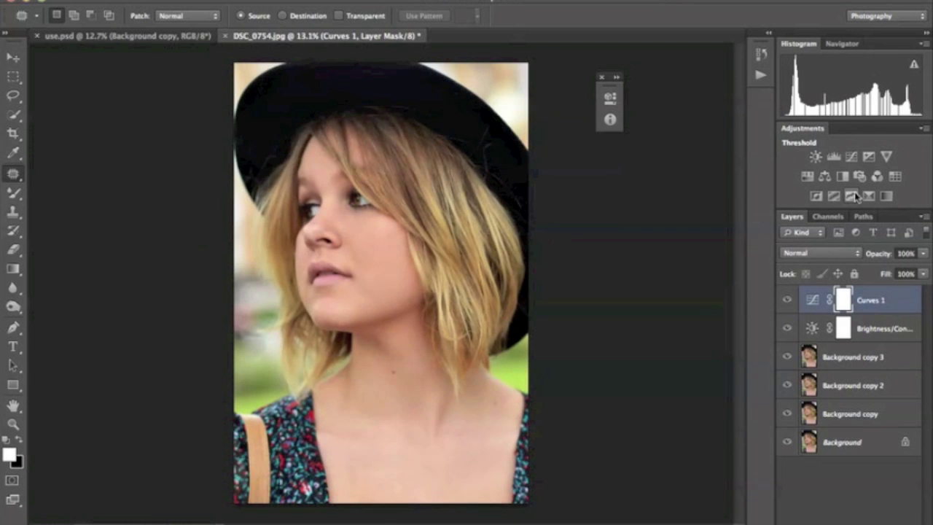
- Add a Vibrance adjustment layer and raise the vibrance slightly
{"action": "left_click", "coordinate": [885, 155]}
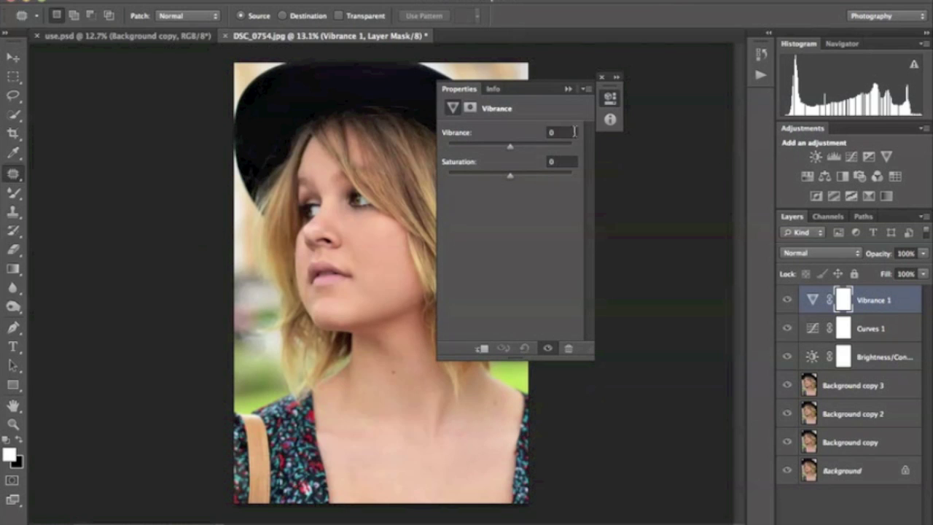
{"action": "left_click_drag", "start_coordinate": [510, 149], "coordinate": [526, 150]}
{"action": "left_click_drag", "start_coordinate": [521, 93], "coordinate": [659, 99]}
- Add a second Curves layer, and in its Red channel raise the highlights, anchor the midtones and lower the shadows
{"action": "left_click", "coordinate": [851, 156]}
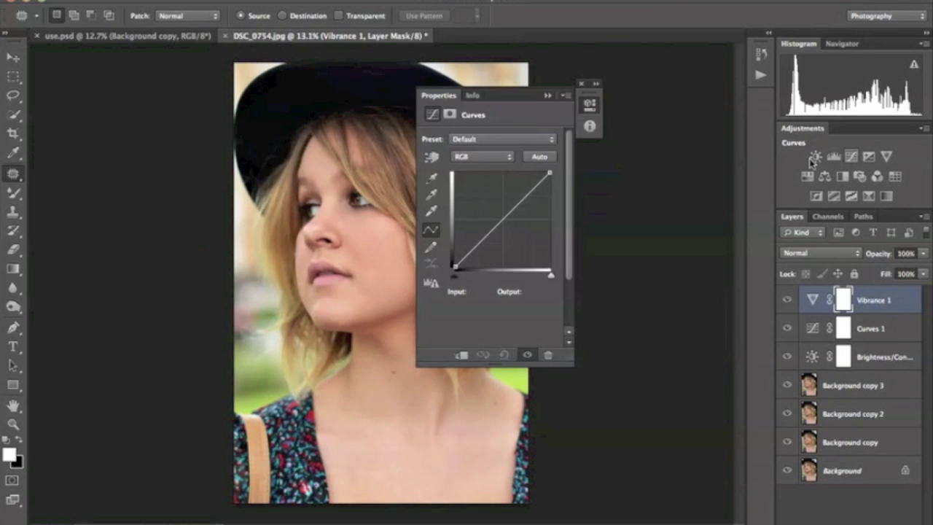
{"action": "left_click_drag", "start_coordinate": [513, 94], "coordinate": [629, 95]}
{"action": "left_click", "coordinate": [623, 157]}
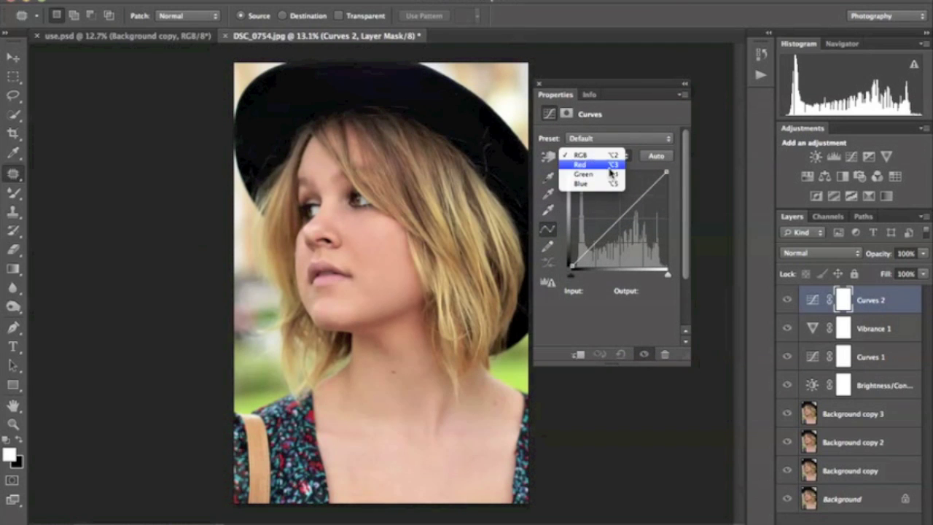
{"action": "left_click", "coordinate": [611, 164]}
{"action": "left_click_drag", "start_coordinate": [652, 188], "coordinate": [652, 183]}
{"action": "left_click", "coordinate": [621, 217]}
{"action": "left_click_drag", "start_coordinate": [589, 249], "coordinate": [589, 252]}
- In the Green channel of Curves 2, lower the highlights slightly and add points to hold the midtones
{"action": "left_click", "coordinate": [588, 156]}
{"action": "left_click", "coordinate": [584, 164]}
{"action": "left_click_drag", "start_coordinate": [649, 187], "coordinate": [649, 192]}
{"action": "left_click", "coordinate": [632, 206]}
{"action": "left_click", "coordinate": [609, 225]}
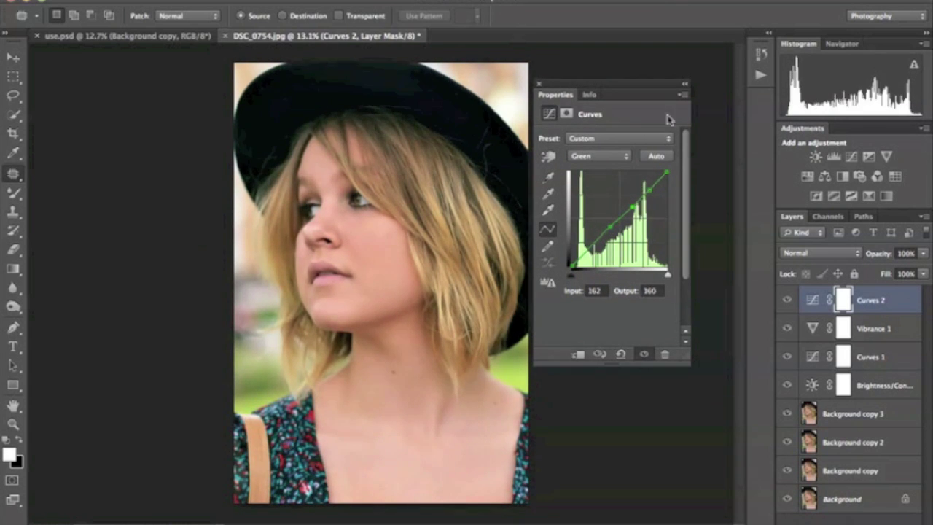
- Add highlight, midtone and shadow points to the Blue channel curve of Curves 2
{"action": "left_click", "coordinate": [684, 84]}
{"action": "left_click", "coordinate": [427, 150]}
{"action": "left_click", "coordinate": [433, 188]}
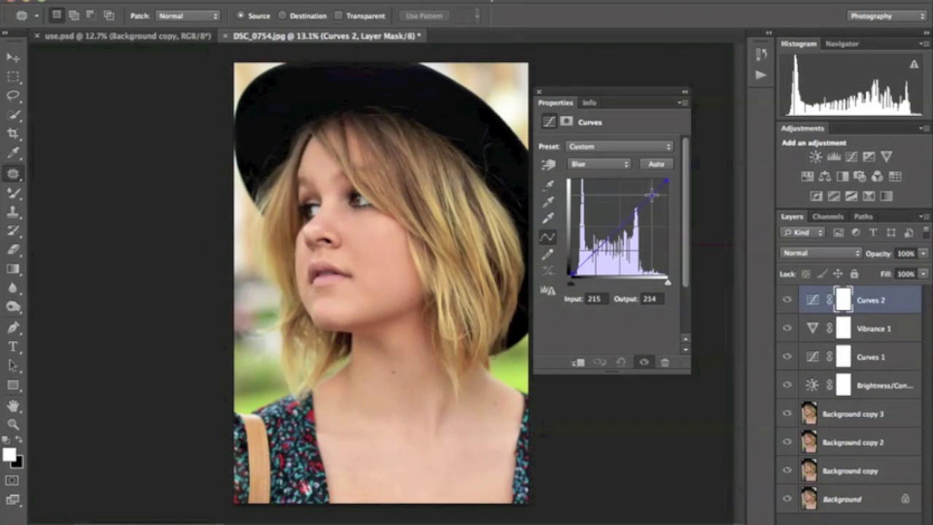
{"action": "left_click", "coordinate": [618, 231]}
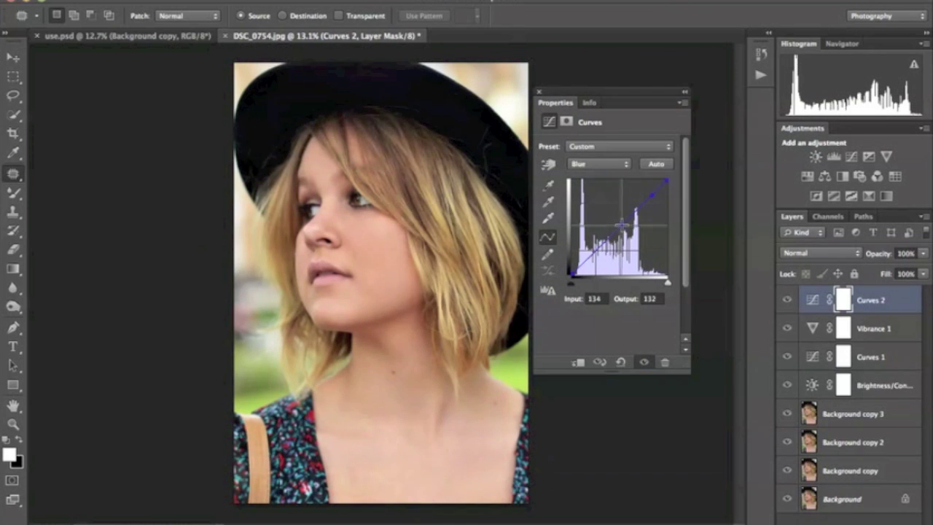
{"action": "left_click", "coordinate": [593, 256]}
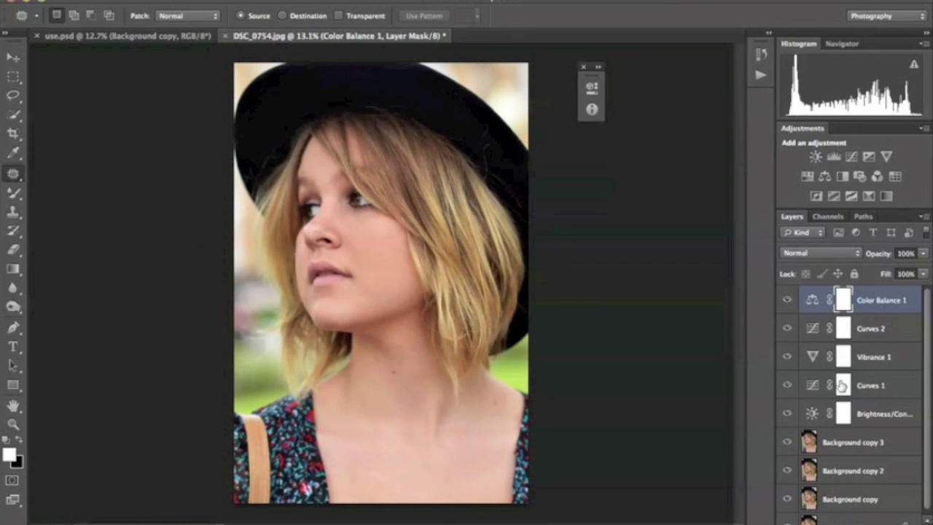
- Add a Selective Color layer and set its Yellows to Cyan +11% and Magenta -26%, with the Yellow amount raised
{"action": "left_click", "coordinate": [868, 196]}
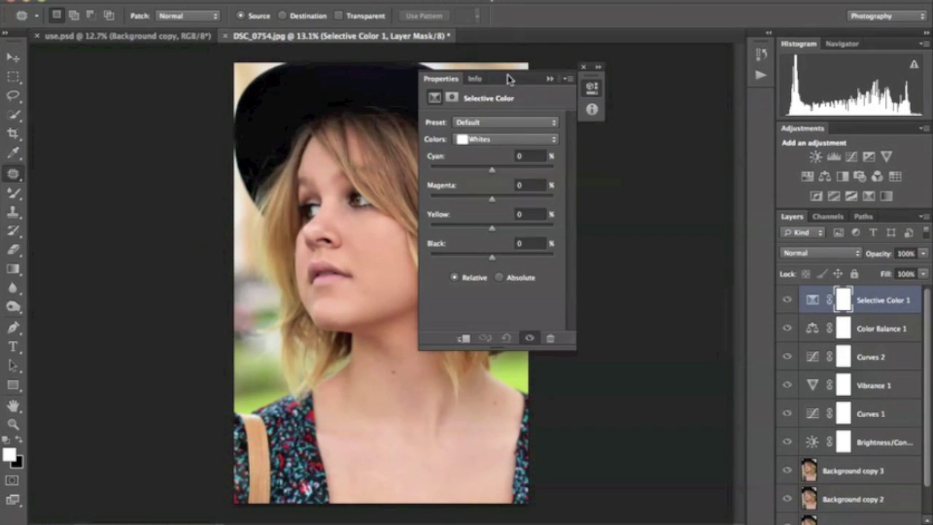
{"action": "left_click_drag", "start_coordinate": [509, 78], "coordinate": [685, 70]}
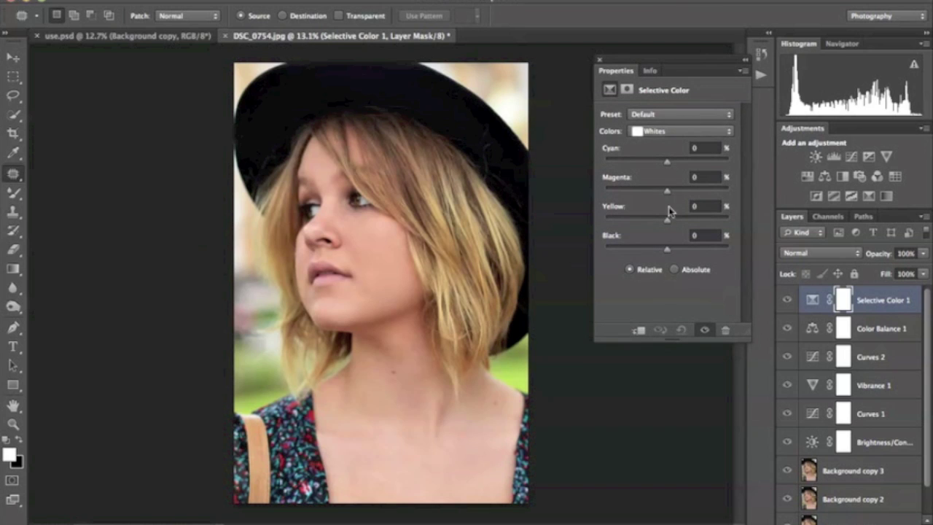
{"action": "left_click", "coordinate": [656, 130]}
{"action": "left_click", "coordinate": [658, 76]}
{"action": "left_click_drag", "start_coordinate": [666, 248], "coordinate": [680, 249]}
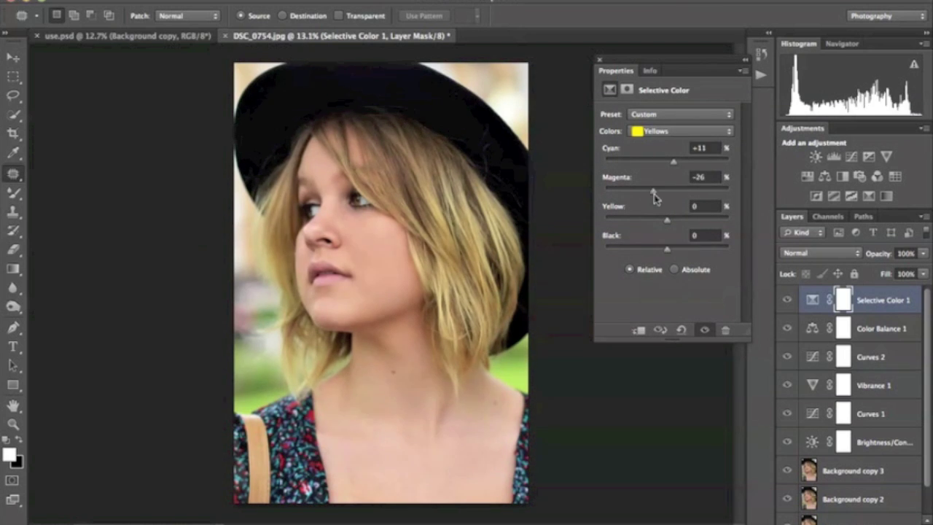
{"action": "left_click_drag", "start_coordinate": [666, 219], "coordinate": [691, 223]}
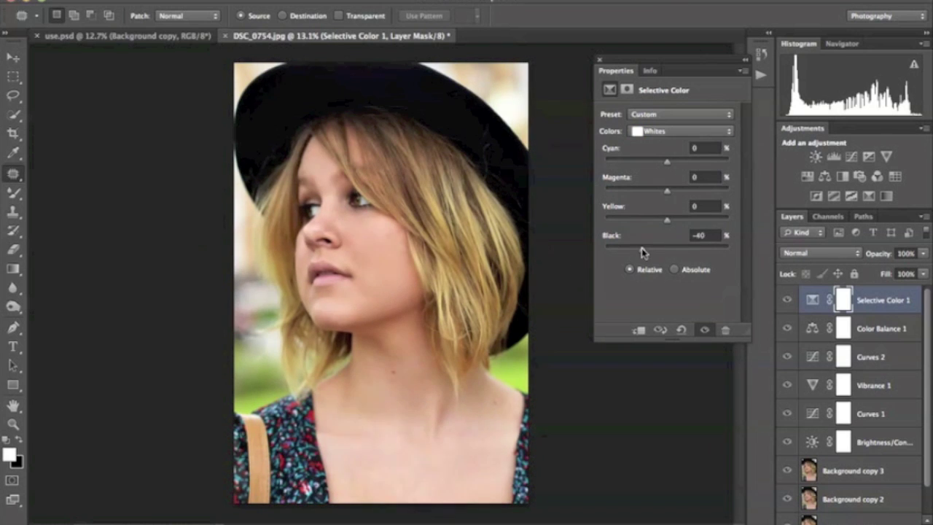
- Readjust the Black amount of the Whites in Selective Color, and add a Color Balance layer with midtones Yellow–Blue at -3
{"action": "left_click", "coordinate": [660, 131]}
{"action": "left_click_drag", "start_coordinate": [641, 248], "coordinate": [666, 248]}
{"action": "left_click", "coordinate": [659, 141]}
{"action": "left_click_drag", "start_coordinate": [666, 220], "coordinate": [666, 190]}
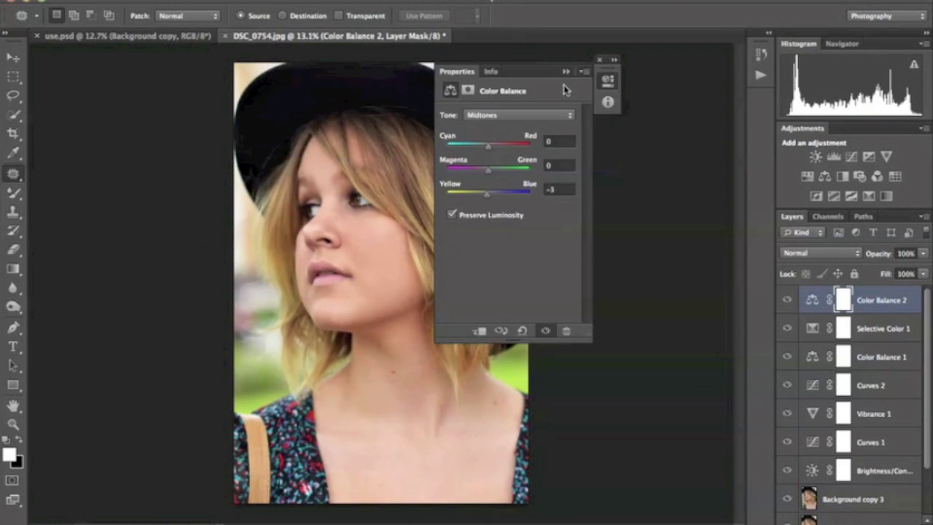
{"action": "left_click", "coordinate": [567, 72]}
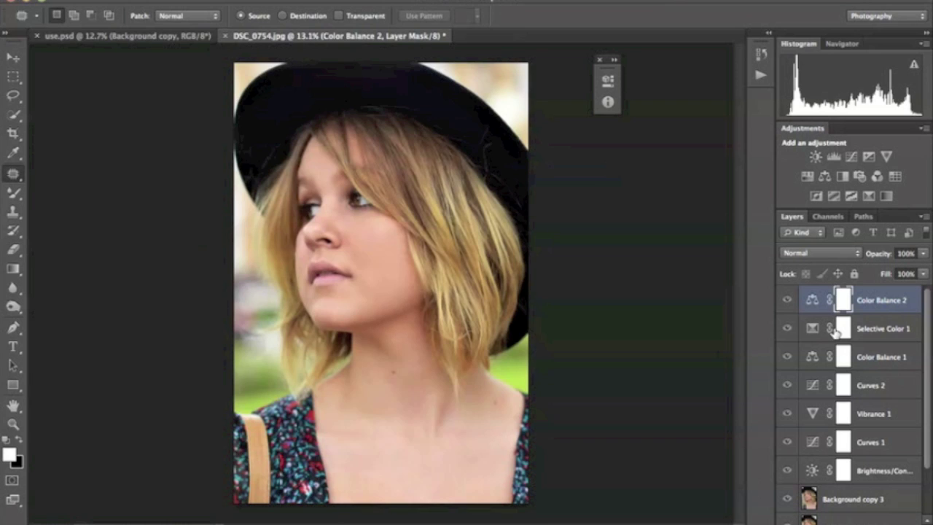
- Duplicate the Background copy 3 layer as Background copy 4
{"action": "scroll", "coordinate": [857, 392], "scroll_direction": "down", "scroll_amount": 2}
{"action": "right_click", "coordinate": [848, 437]}
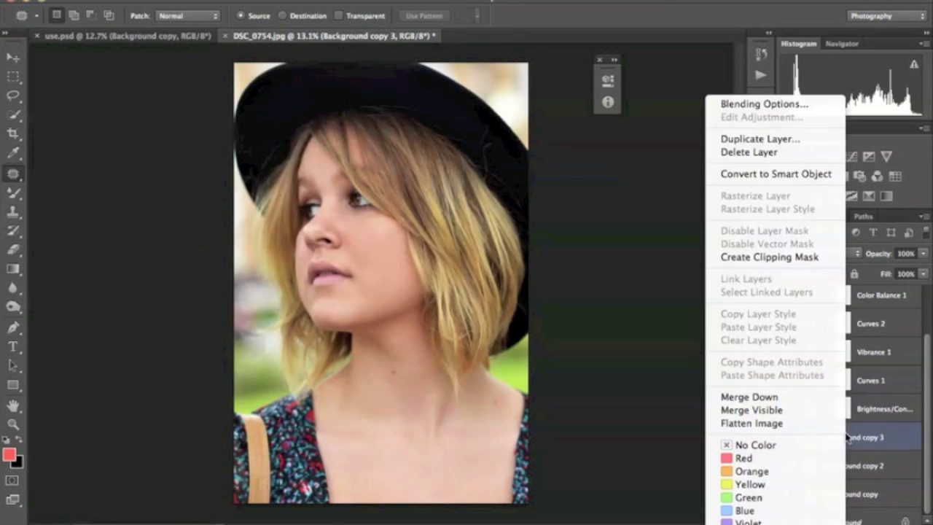
{"action": "left_click", "coordinate": [774, 138]}
{"action": "left_click", "coordinate": [613, 207]}
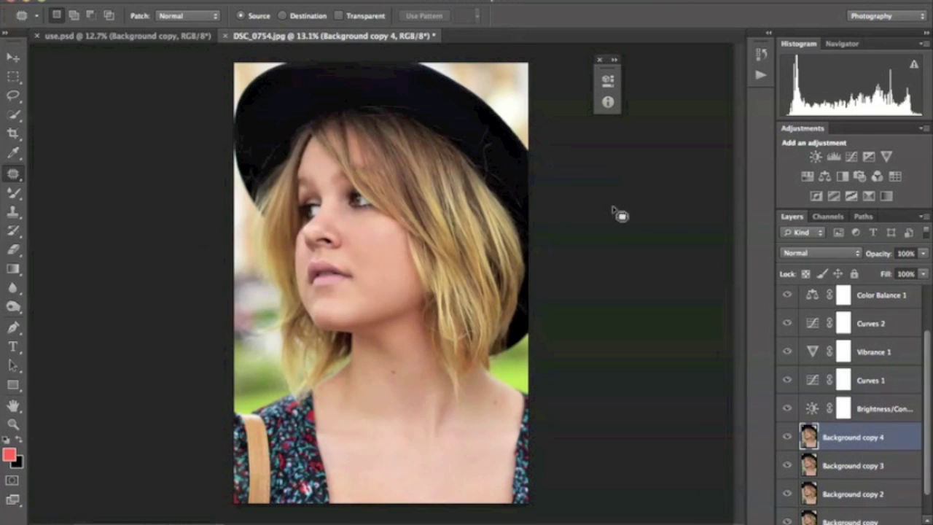
- Paint the lower lip on Background copy 4 with the coral foreground color, using a 111 px Brush at 12% opacity
{"action": "key", "text": "super+plus"}
{"action": "key", "text": "super+plus"}
{"action": "key", "text": "super+plus"}
{"action": "key", "text": "super+plus"}
{"action": "scroll", "coordinate": [480, 212], "scroll_direction": "left", "scroll_amount": 3}
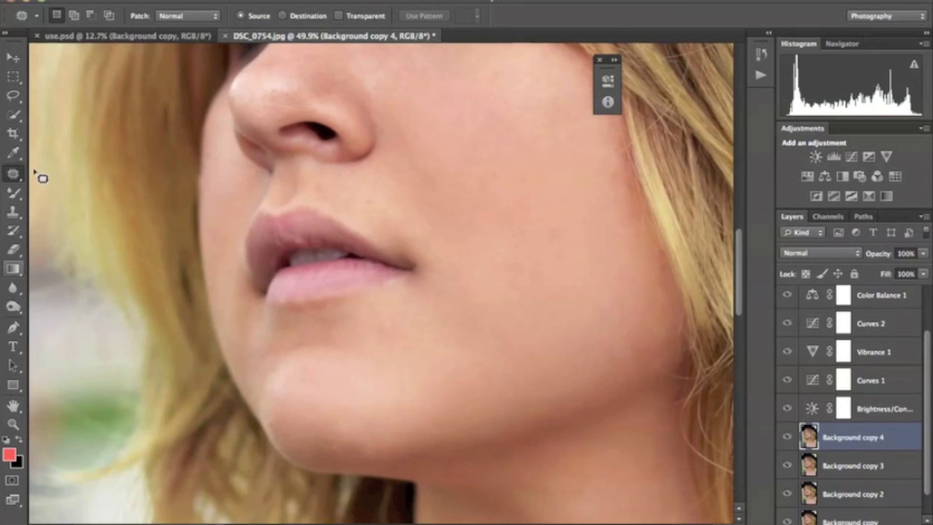
{"action": "left_click_drag", "start_coordinate": [17, 192], "coordinate": [53, 193]}
{"action": "scroll", "coordinate": [410, 273], "scroll_direction": "right", "scroll_amount": 5}
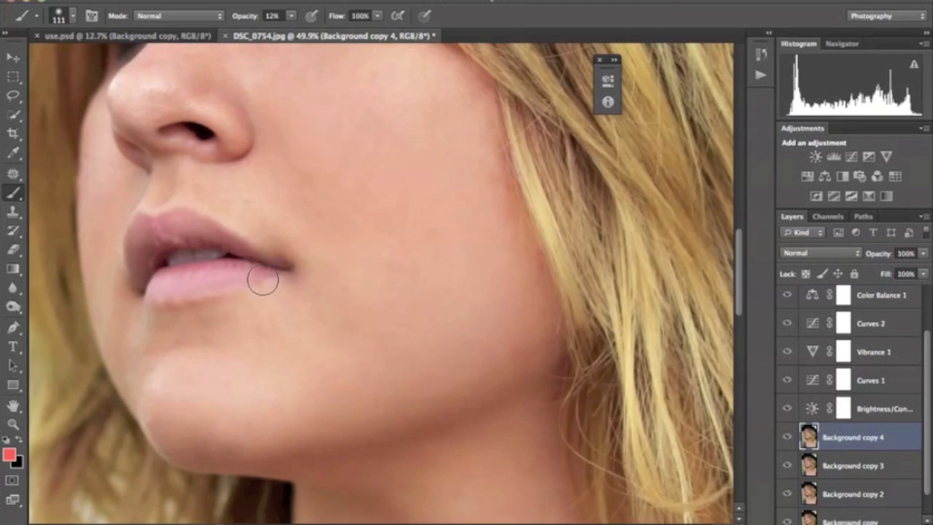
{"action": "mouse_move", "coordinate": [186, 282]}
{"action": "left_mouse_down"}
{"action": "mouse_move", "coordinate": [157, 287]}
{"action": "mouse_move", "coordinate": [262, 272]}
{"action": "mouse_move", "coordinate": [241, 251]}
{"action": "left_mouse_up"}
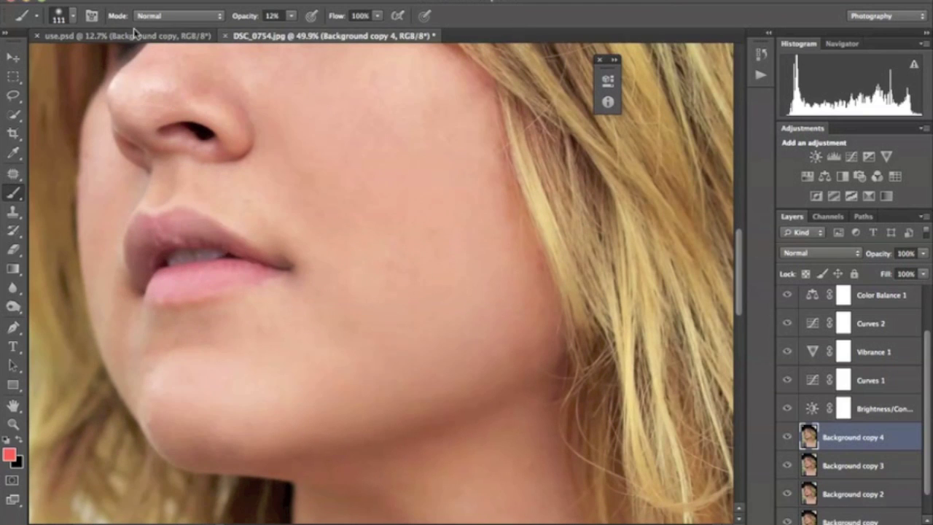
- Paint the upper lip with the brush reduced to 89 px, and lower the Background copy 4 opacity to 61%
{"action": "left_click", "coordinate": [73, 16]}
{"action": "left_click_drag", "start_coordinate": [96, 58], "coordinate": [83, 60]}
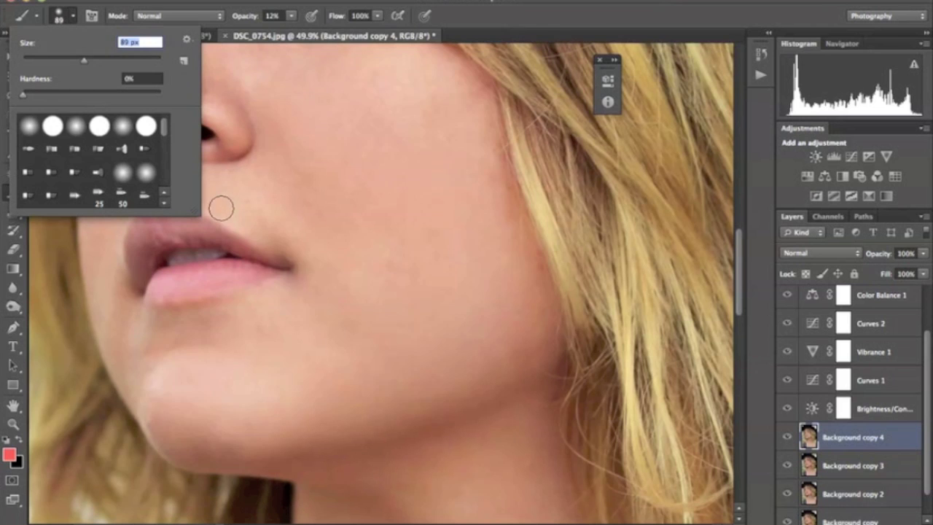
{"action": "mouse_move", "coordinate": [220, 237]}
{"action": "left_mouse_down"}
{"action": "mouse_move", "coordinate": [165, 224]}
{"action": "mouse_move", "coordinate": [127, 235]}
{"action": "mouse_move", "coordinate": [136, 277]}
{"action": "mouse_move", "coordinate": [147, 252]}
{"action": "mouse_move", "coordinate": [175, 237]}
{"action": "mouse_move", "coordinate": [227, 238]}
{"action": "mouse_move", "coordinate": [245, 249]}
{"action": "mouse_move", "coordinate": [188, 217]}
{"action": "left_mouse_up"}
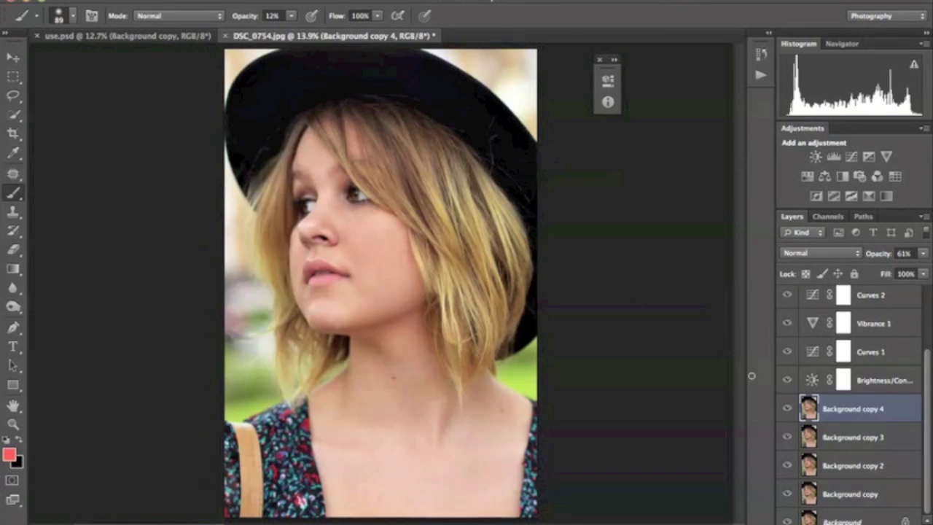
{"action": "scroll", "coordinate": [432, 272], "scroll_direction": "up", "scroll_amount": 5}
{"action": "scroll", "coordinate": [420, 281], "scroll_direction": "up", "scroll_amount": 4}
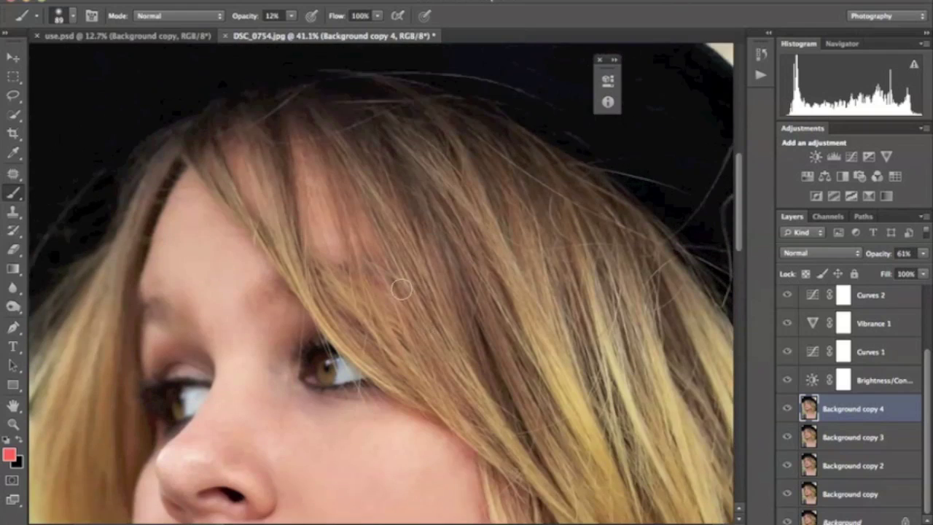
{"action": "scroll", "coordinate": [400, 287], "scroll_direction": "down", "scroll_amount": 4}
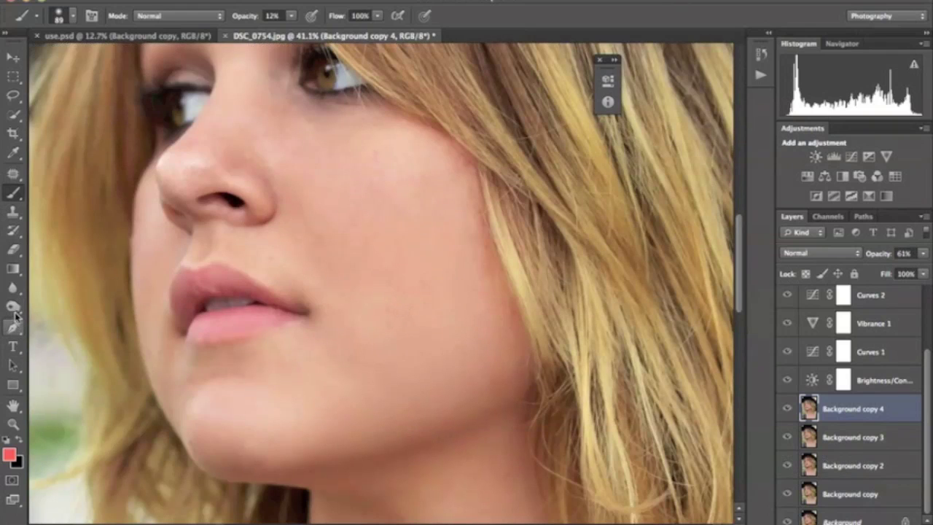
- Choose the Dodge tool with a 199 px brush, Midtones range and 18% exposure for the skin around the eyes
{"action": "left_click", "coordinate": [15, 312]}
{"action": "left_click", "coordinate": [49, 304]}
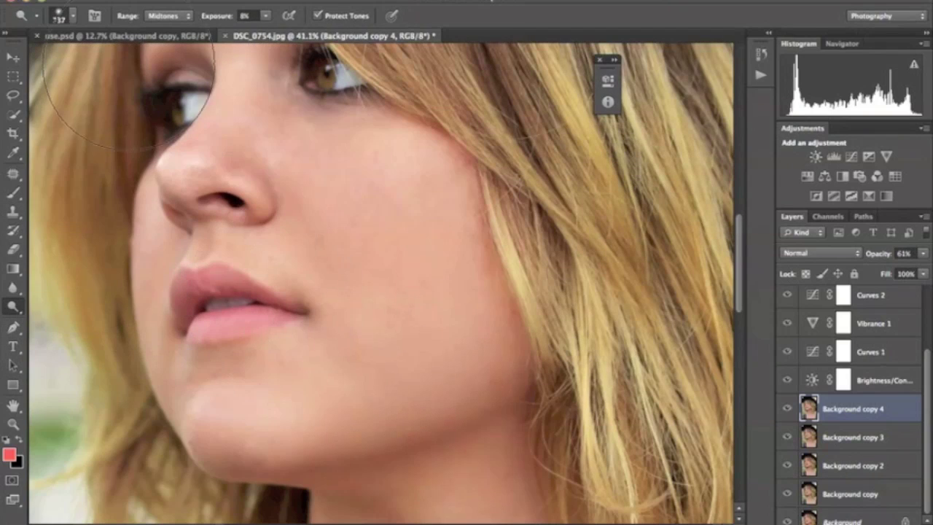
{"action": "left_click", "coordinate": [61, 18]}
{"action": "left_click_drag", "start_coordinate": [146, 64], "coordinate": [125, 62]}
{"action": "scroll", "coordinate": [335, 118], "scroll_direction": "up", "scroll_amount": 3}
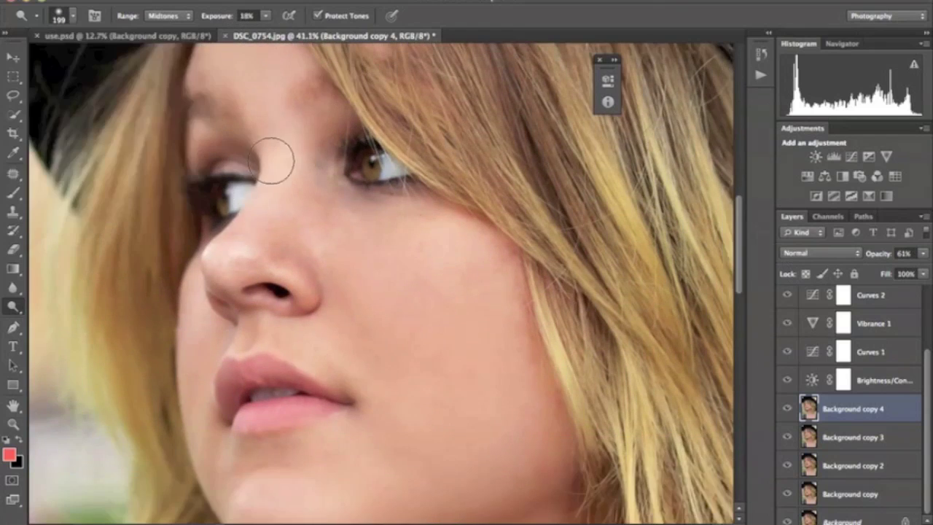
- Toggle the visibility of Background copy 4 to compare the whole portrait with and without it
{"action": "key", "text": "super+minus"}
{"action": "key", "text": "super+minus"}
{"action": "key", "text": "super+minus"}
{"action": "key", "text": "super+minus"}
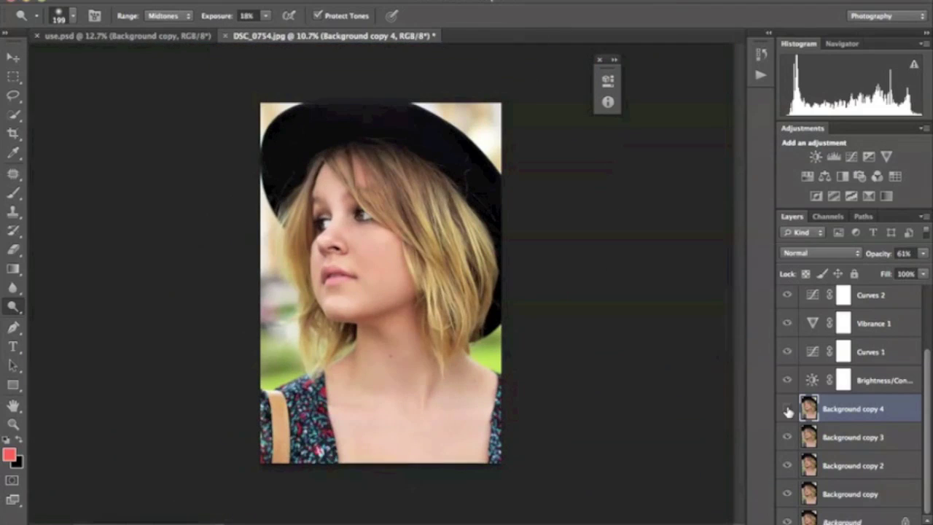
{"action": "left_click", "coordinate": [786, 409]}
{"action": "left_click", "coordinate": [786, 408]}
- Set the Dodge tool to a 384 px brush with 12% exposure and apply it to the upper chest
{"action": "left_click", "coordinate": [72, 16]}
{"action": "left_click", "coordinate": [266, 16]}
{"action": "left_click_drag", "start_coordinate": [266, 31], "coordinate": [259, 32]}
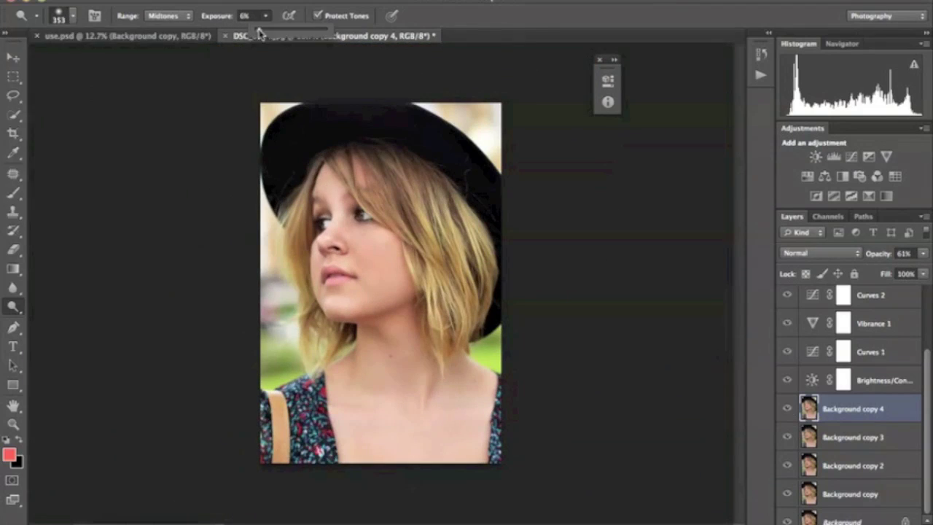
{"action": "left_click", "coordinate": [72, 16]}
{"action": "left_click_drag", "start_coordinate": [137, 61], "coordinate": [145, 61]}
{"action": "left_click", "coordinate": [266, 16]}
{"action": "left_click_drag", "start_coordinate": [267, 31], "coordinate": [271, 31]}
{"action": "left_click", "coordinate": [72, 16]}
{"action": "left_click_drag", "start_coordinate": [146, 61], "coordinate": [139, 62]}
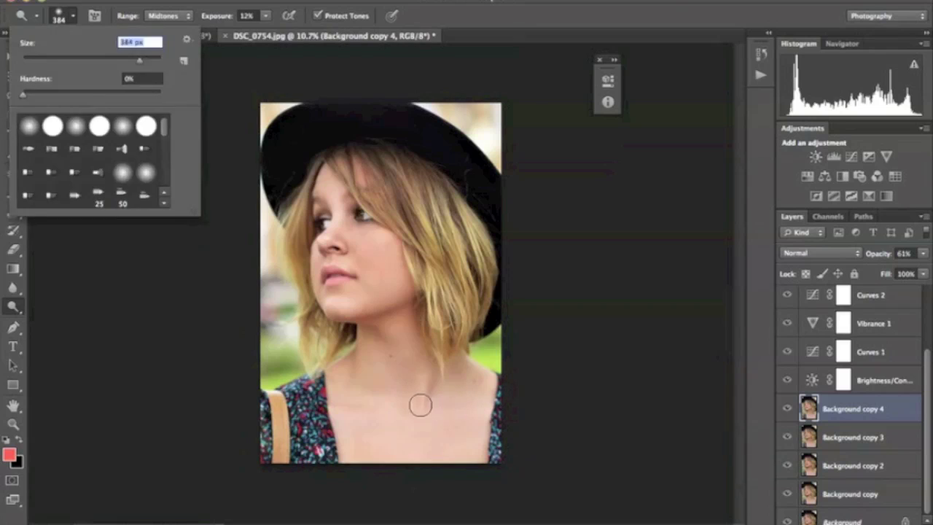
{"action": "left_click", "coordinate": [420, 402]}
- Choose the Burn tool with a 332 px brush, Midtones range and 10% exposure for shading the face and neck
{"action": "left_click", "coordinate": [13, 306]}
{"action": "left_click", "coordinate": [44, 316]}
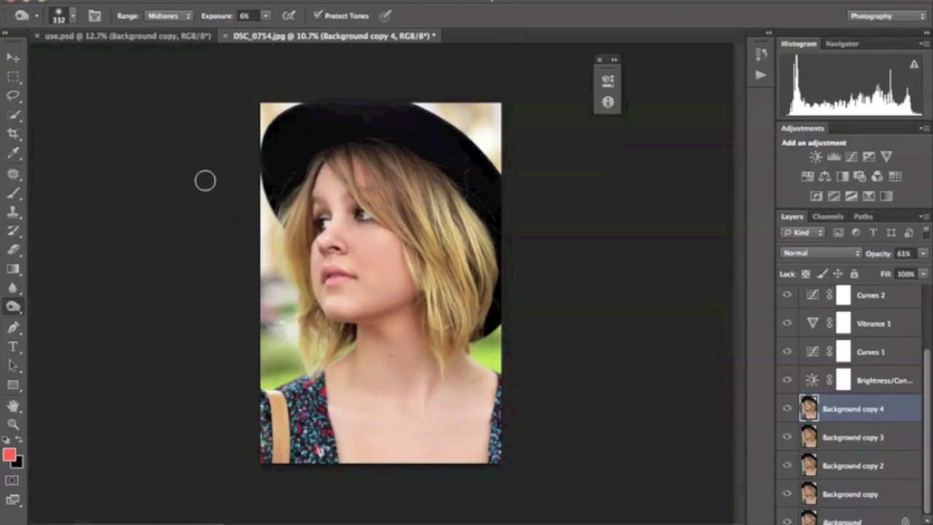
{"action": "left_click", "coordinate": [267, 15]}
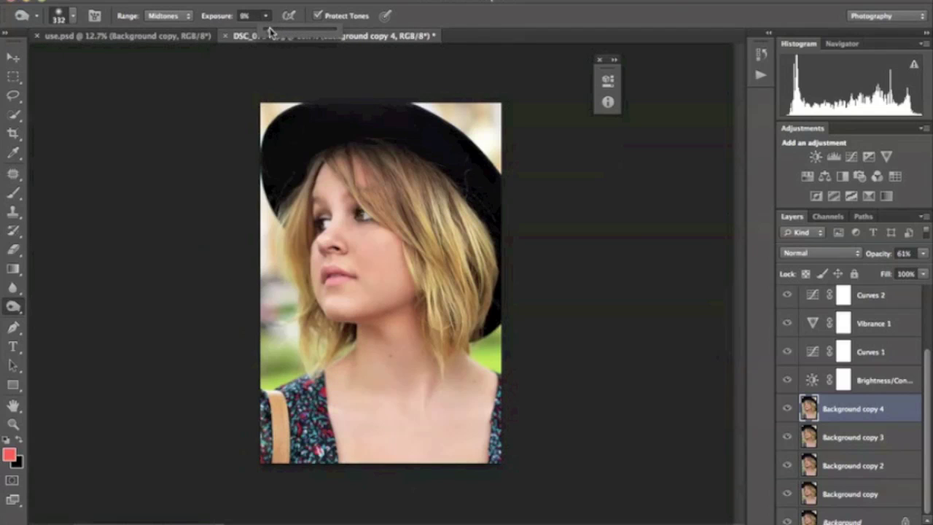
{"action": "left_click_drag", "start_coordinate": [269, 32], "coordinate": [271, 32]}
{"action": "left_click", "coordinate": [238, 4]}
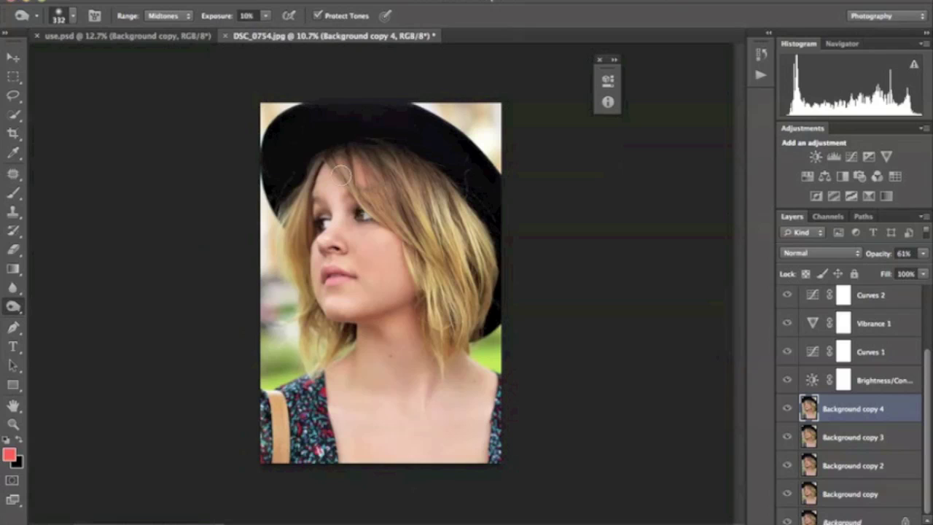
{"action": "scroll", "coordinate": [342, 176], "scroll_direction": "up", "scroll_amount": 1}
{"action": "key", "text": "ctrl+plus"}
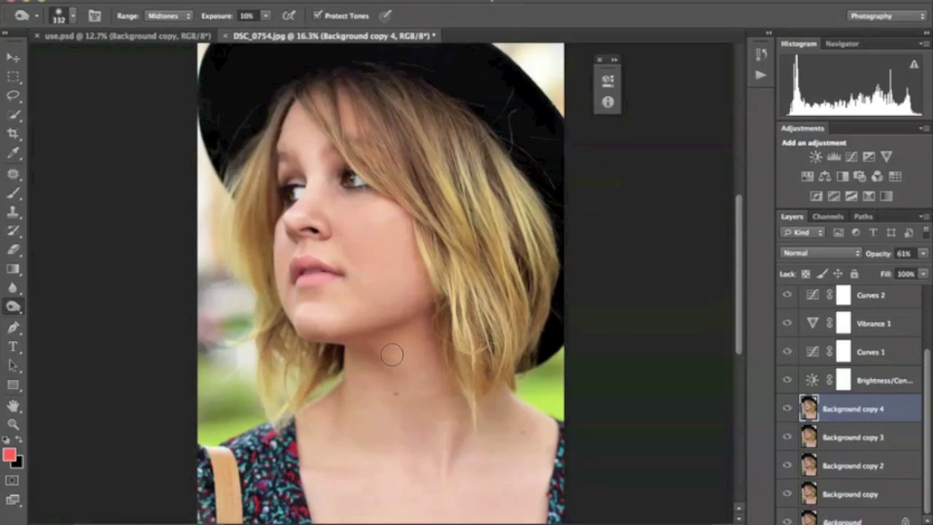
{"action": "key", "text": "ctrl+plus"}
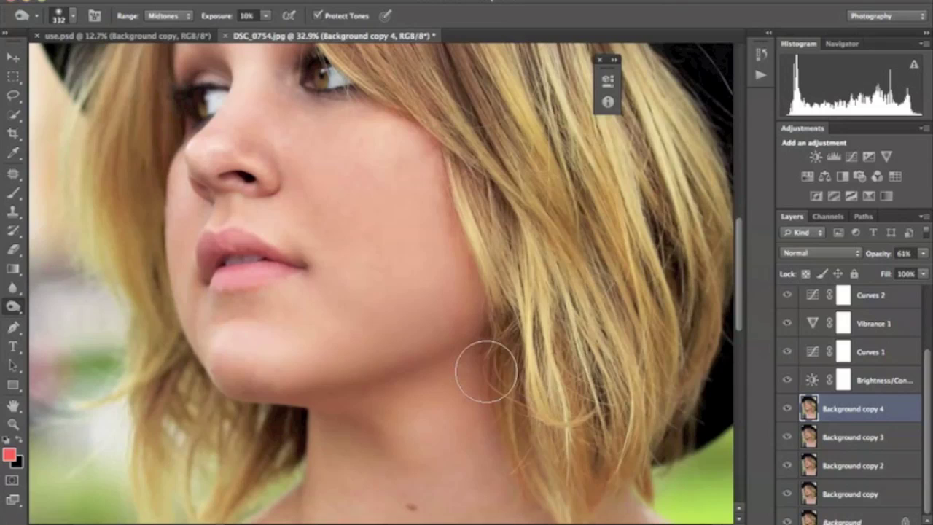
{"action": "key", "text": "ctrl+minus"}
{"action": "key", "text": "ctrl+minus"}
{"action": "key", "text": "ctrl+minus"}
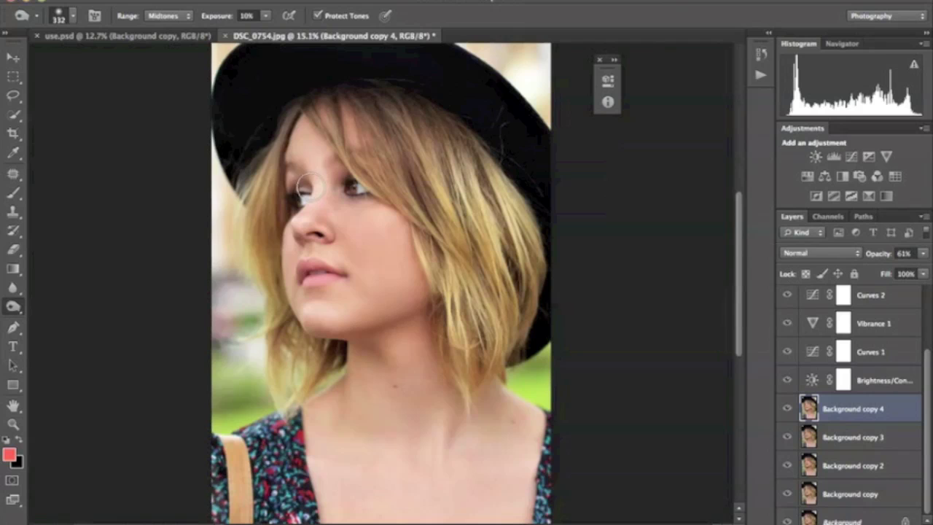
- Choose the Patch tool in Source mode for the stray hairs over the black hat
{"action": "key", "text": "j"}
{"action": "scroll", "coordinate": [464, 443], "scroll_direction": "down", "scroll_amount": 3}
{"action": "scroll", "coordinate": [424, 341], "scroll_direction": "up", "scroll_amount": 8}
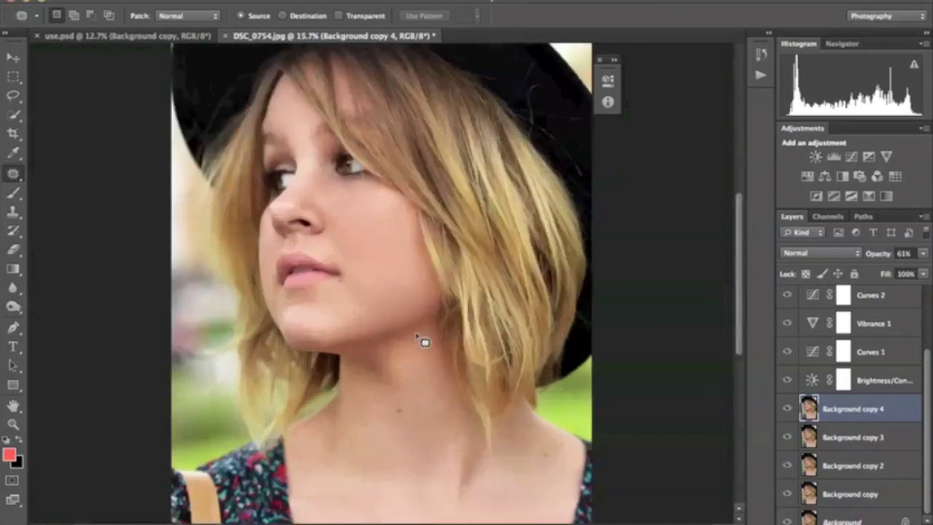
{"action": "scroll", "coordinate": [425, 341], "scroll_direction": "up", "scroll_amount": 5}
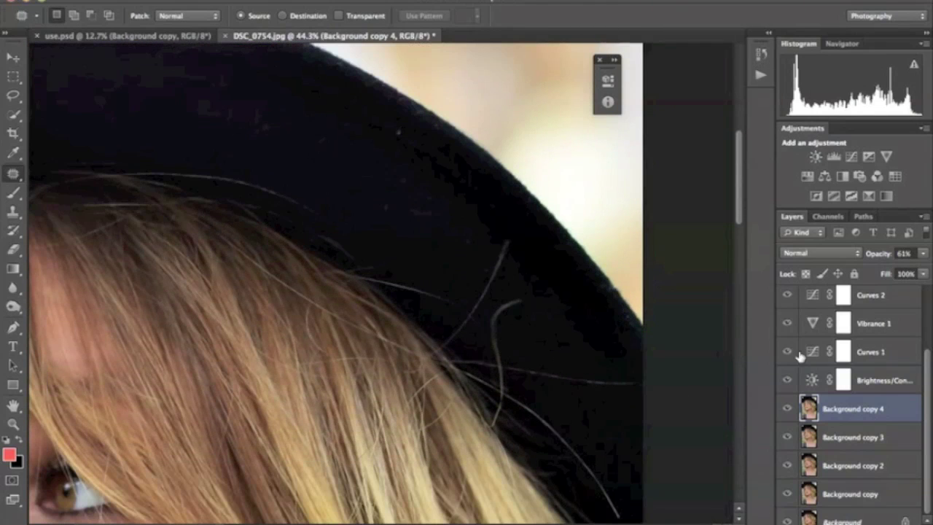
- Merge all layers from Color Balance 2 down to Background, and keep a Background copy layer above the result
{"action": "scroll", "coordinate": [873, 304], "scroll_direction": "up", "scroll_amount": 3}
{"action": "left_click", "coordinate": [868, 299]}
{"action": "scroll", "coordinate": [872, 343], "scroll_direction": "down", "scroll_amount": 3}
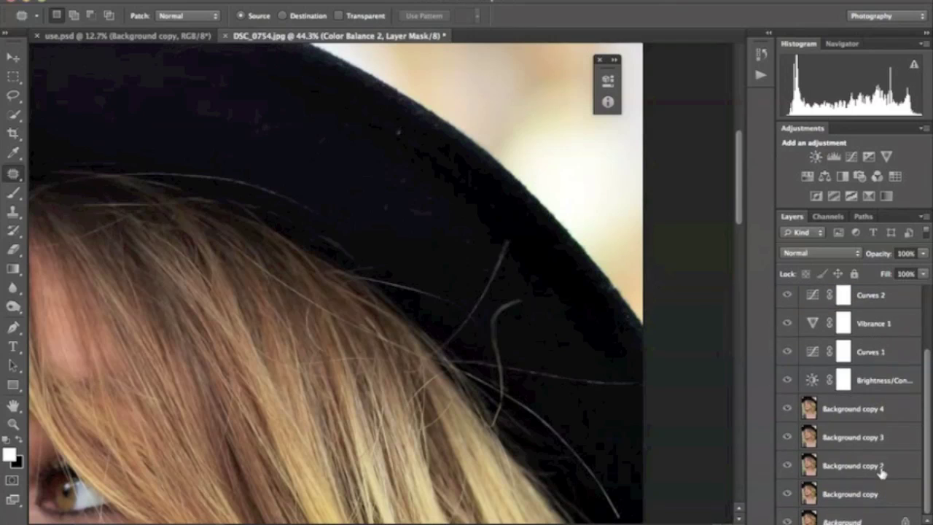
{"action": "left_click", "coordinate": [870, 518], "text": "shift"}
{"action": "right_click", "coordinate": [847, 475]}
{"action": "left_click", "coordinate": [762, 412]}
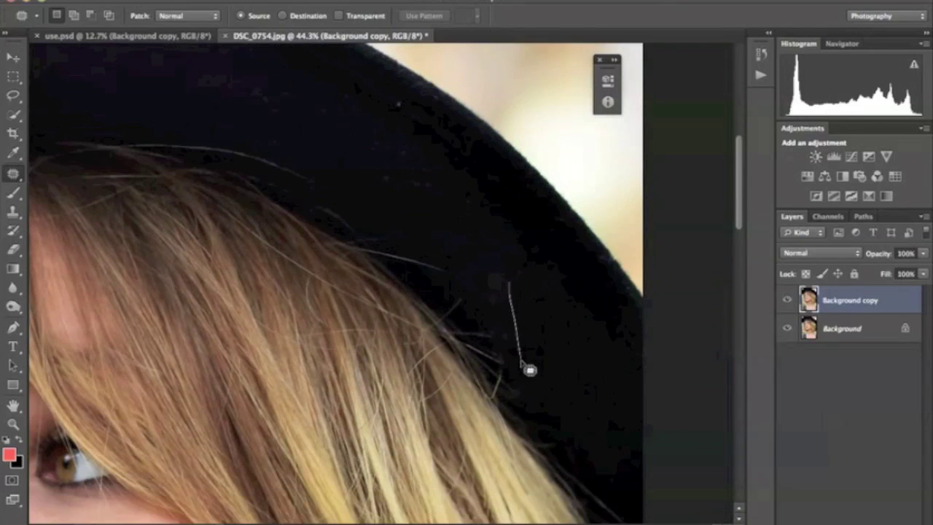
- Remove the stray hairs over the hat on Background copy by patching them and cloning clean hat fabric with a 142 px Clone Stamp
{"action": "mouse_move", "coordinate": [531, 371]}
{"action": "left_mouse_down"}
{"action": "mouse_move", "coordinate": [447, 188]}
{"action": "mouse_move", "coordinate": [447, 198]}
{"action": "left_mouse_up"}
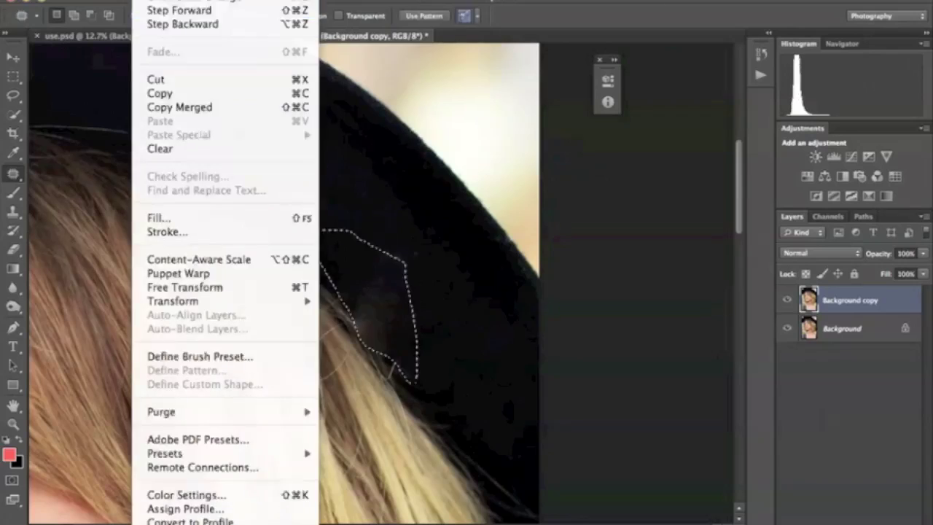
{"action": "left_click_drag", "start_coordinate": [371, 302], "coordinate": [416, 370]}
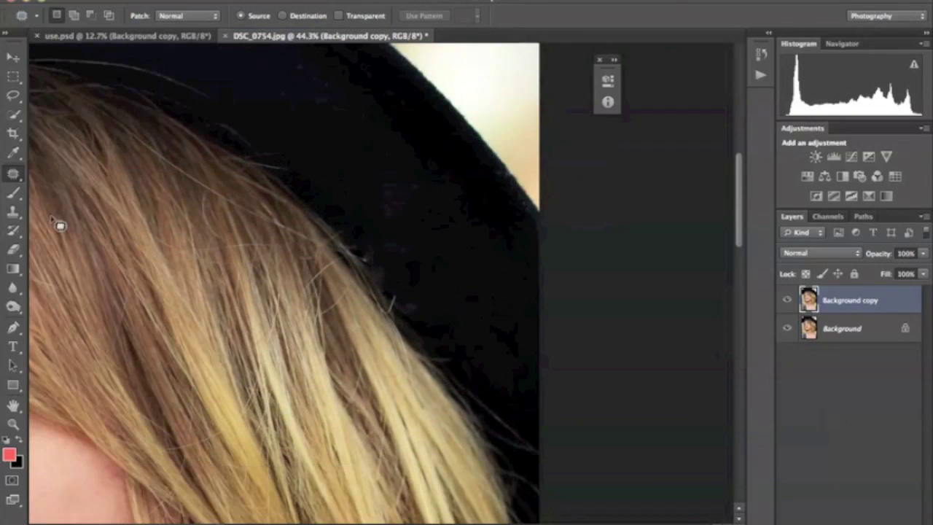
{"action": "left_click", "coordinate": [13, 211]}
{"action": "left_click", "coordinate": [67, 15]}
{"action": "key", "text": "Return"}
{"action": "scroll", "coordinate": [329, 271], "scroll_direction": "up", "scroll_amount": 2}
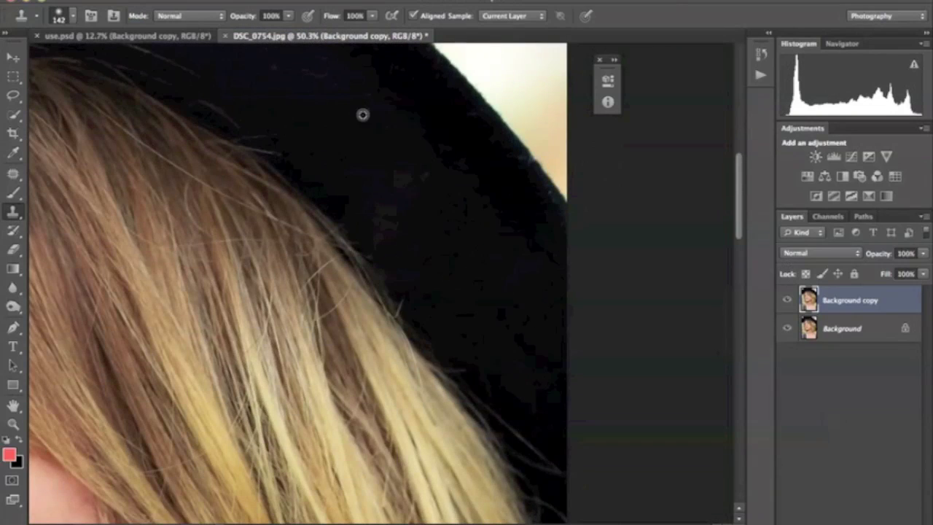
{"action": "left_click", "coordinate": [362, 114], "text": "alt"}
{"action": "left_click_drag", "start_coordinate": [381, 229], "coordinate": [398, 270]}
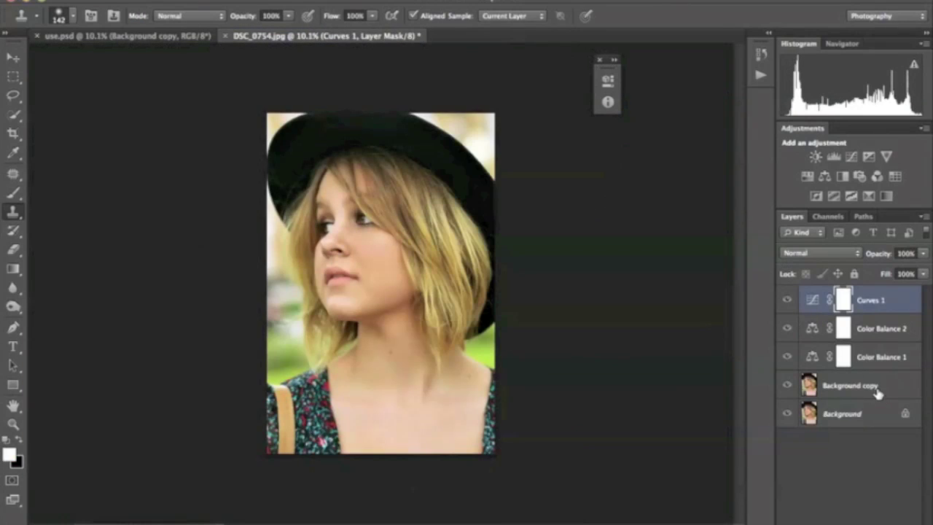
- Duplicate the Background copy layer as Background copy 2 and apply the Add Noise filter to it
{"action": "right_click", "coordinate": [878, 391]}
{"action": "left_click", "coordinate": [832, 138]}
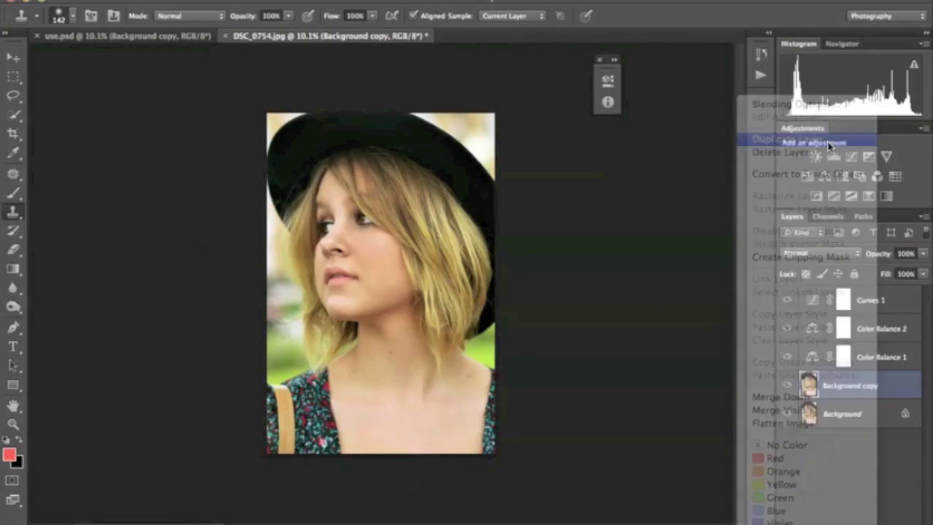
{"action": "left_click", "coordinate": [637, 205]}
{"action": "left_click", "coordinate": [379, 2]}
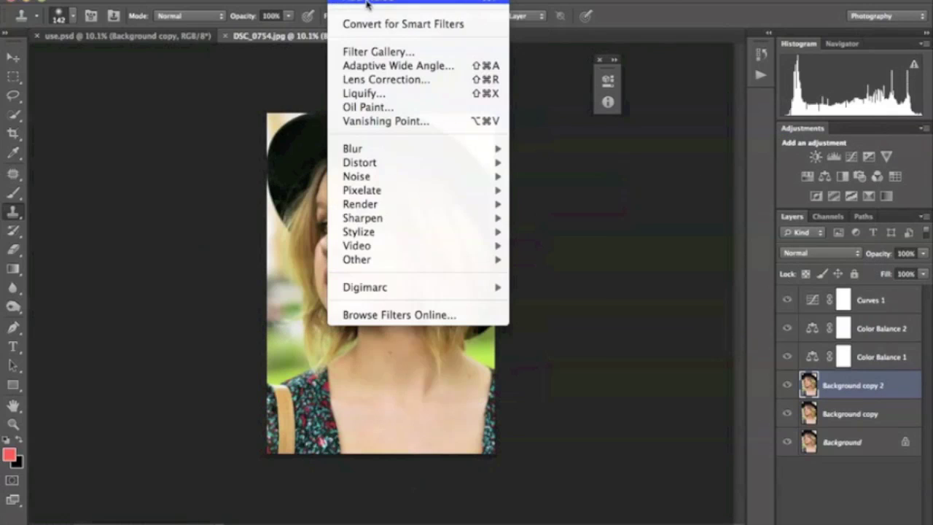
{"action": "left_click", "coordinate": [721, 309]}
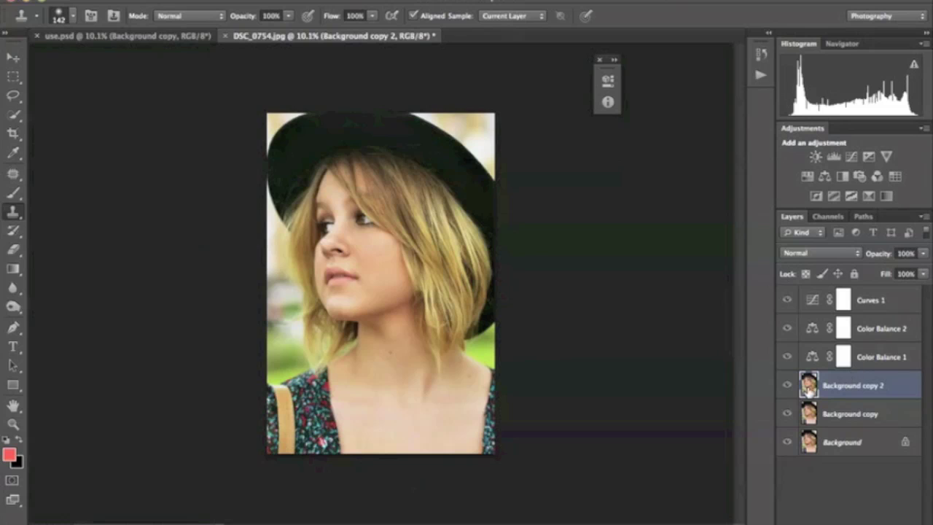
- Lower the opacity of the Background copy 2 layer to 27%
{"action": "scroll", "coordinate": [553, 269], "scroll_direction": "up", "scroll_amount": 5}
{"action": "scroll", "coordinate": [554, 269], "scroll_direction": "down", "scroll_amount": 2}
{"action": "scroll", "coordinate": [553, 269], "scroll_direction": "up", "scroll_amount": 3}
{"action": "scroll", "coordinate": [554, 269], "scroll_direction": "down", "scroll_amount": 6}
{"action": "scroll", "coordinate": [554, 269], "scroll_direction": "up", "scroll_amount": 3}
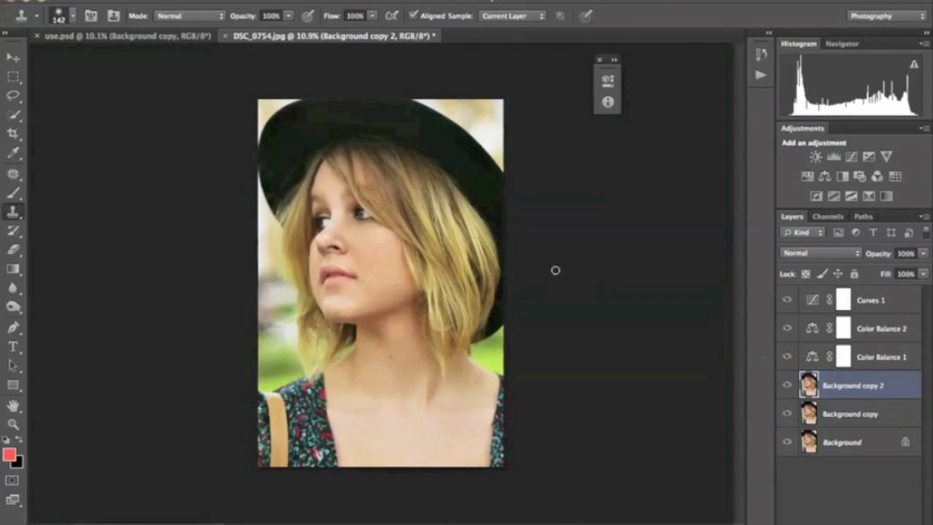
{"action": "left_click_drag", "start_coordinate": [920, 252], "coordinate": [873, 269]}
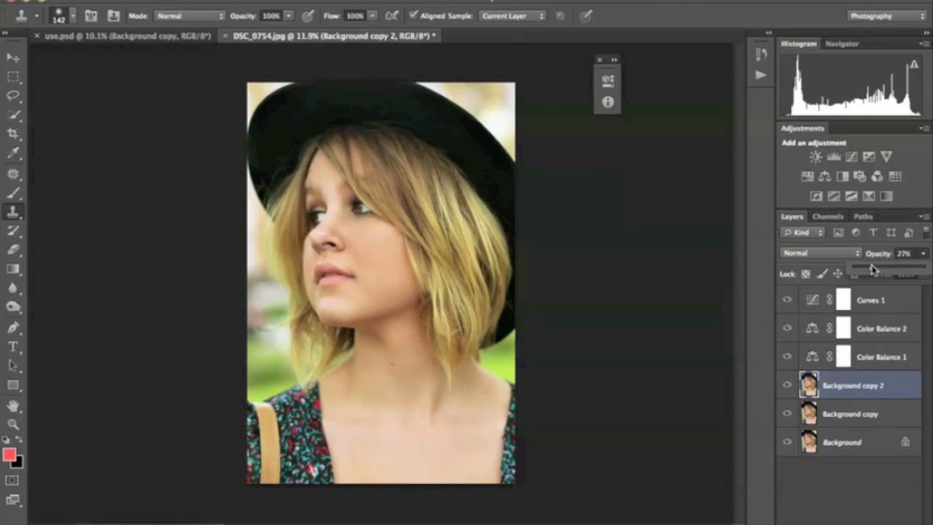
{"action": "left_click", "coordinate": [858, 380]}
{"action": "scroll", "coordinate": [512, 219], "scroll_direction": "up", "scroll_amount": 5}
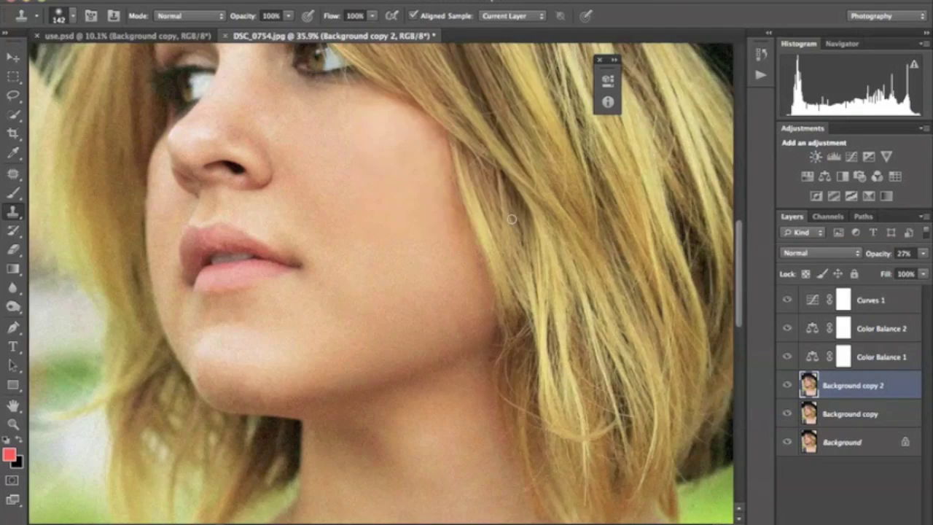
{"action": "scroll", "coordinate": [511, 219], "scroll_direction": "down", "scroll_amount": 4}
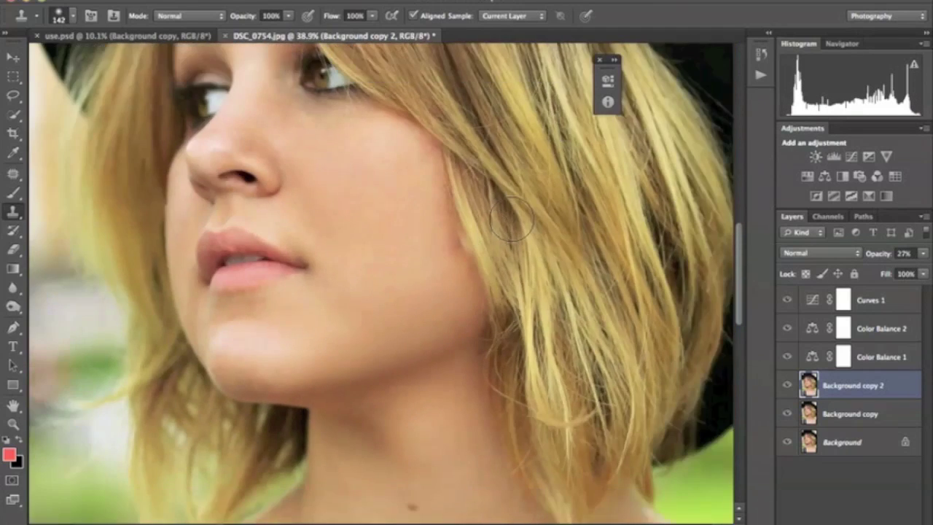
{"action": "scroll", "coordinate": [511, 218], "scroll_direction": "down", "scroll_amount": 4}
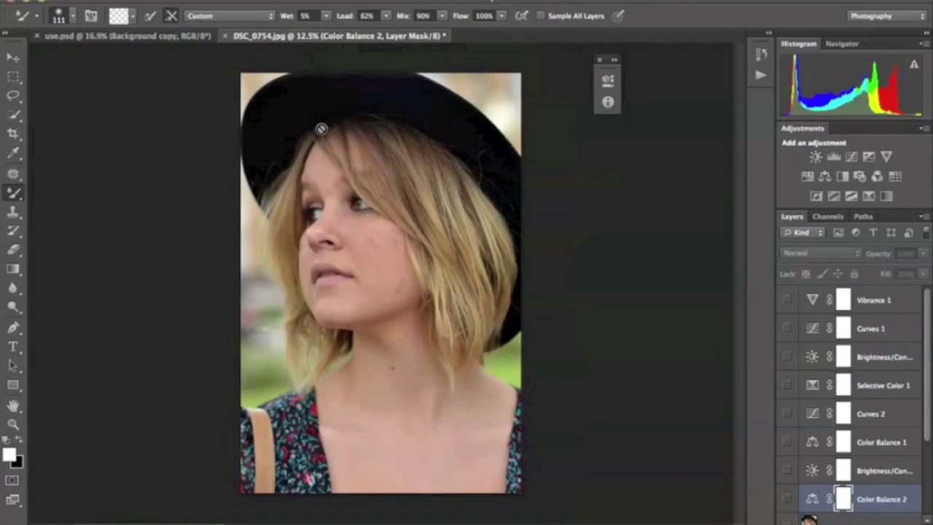
- Compare the unretouched view of DSC_0754.jpg with the finished use.psd by switching between the two documents
{"action": "scroll", "coordinate": [321, 129], "scroll_direction": "up", "scroll_amount": 3}
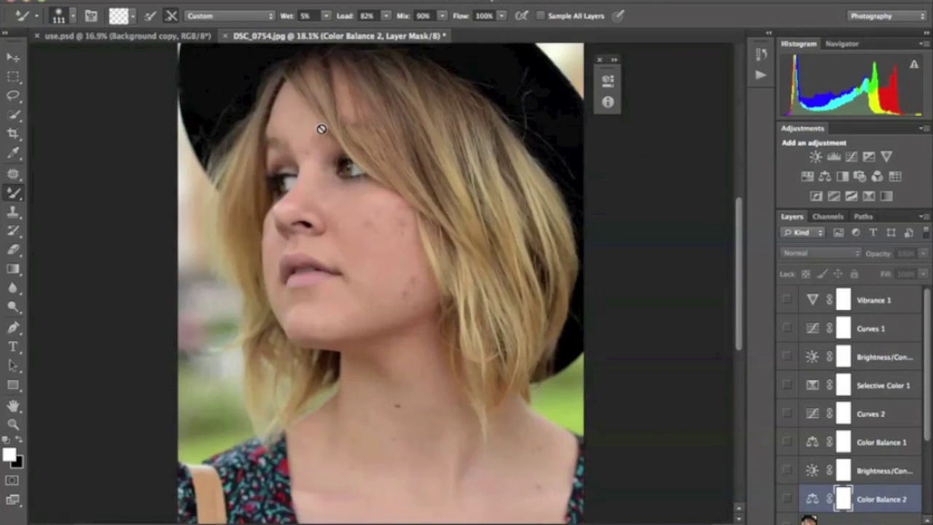
{"action": "scroll", "coordinate": [322, 129], "scroll_direction": "down", "scroll_amount": 1}
{"action": "left_click", "coordinate": [143, 37]}
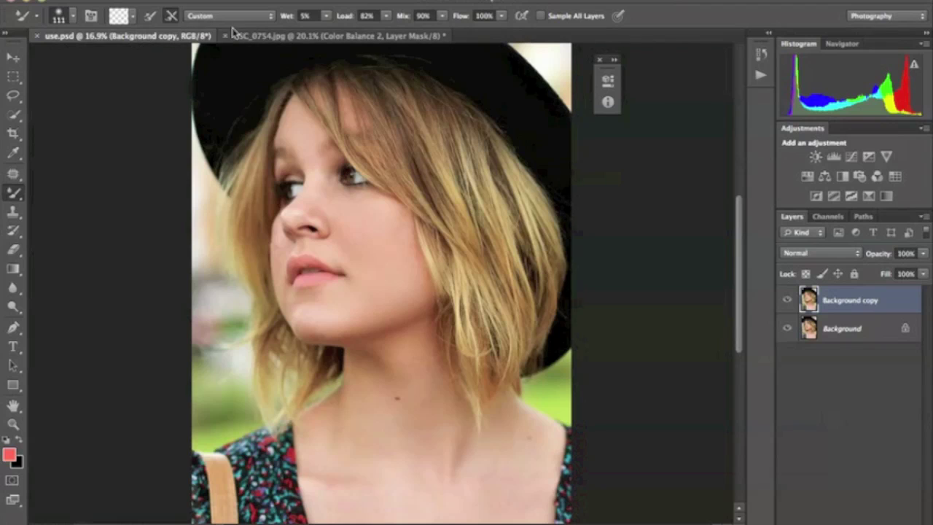
{"action": "left_click", "coordinate": [256, 38]}
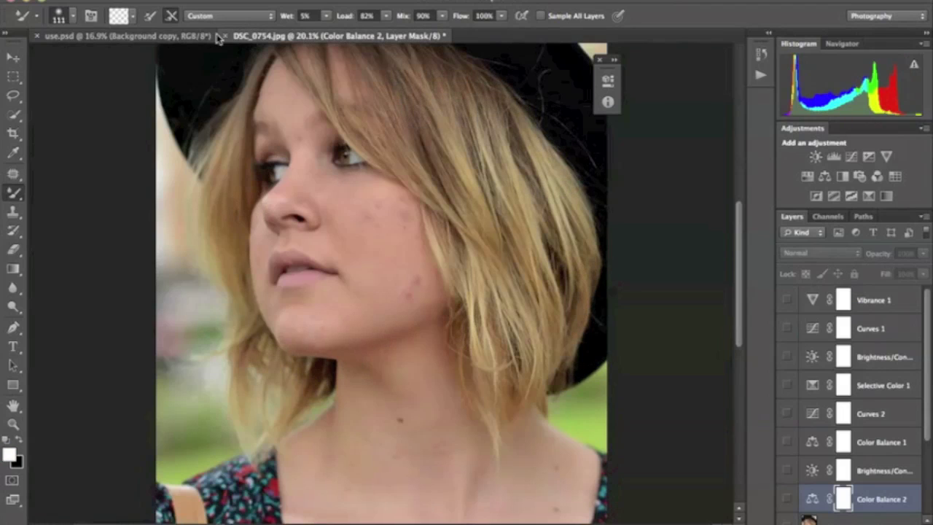
{"action": "left_click", "coordinate": [145, 35]}
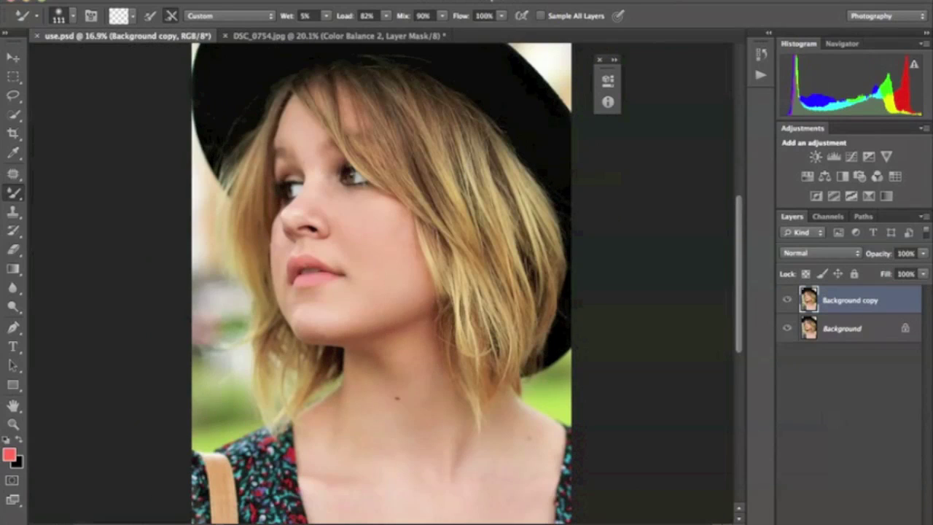